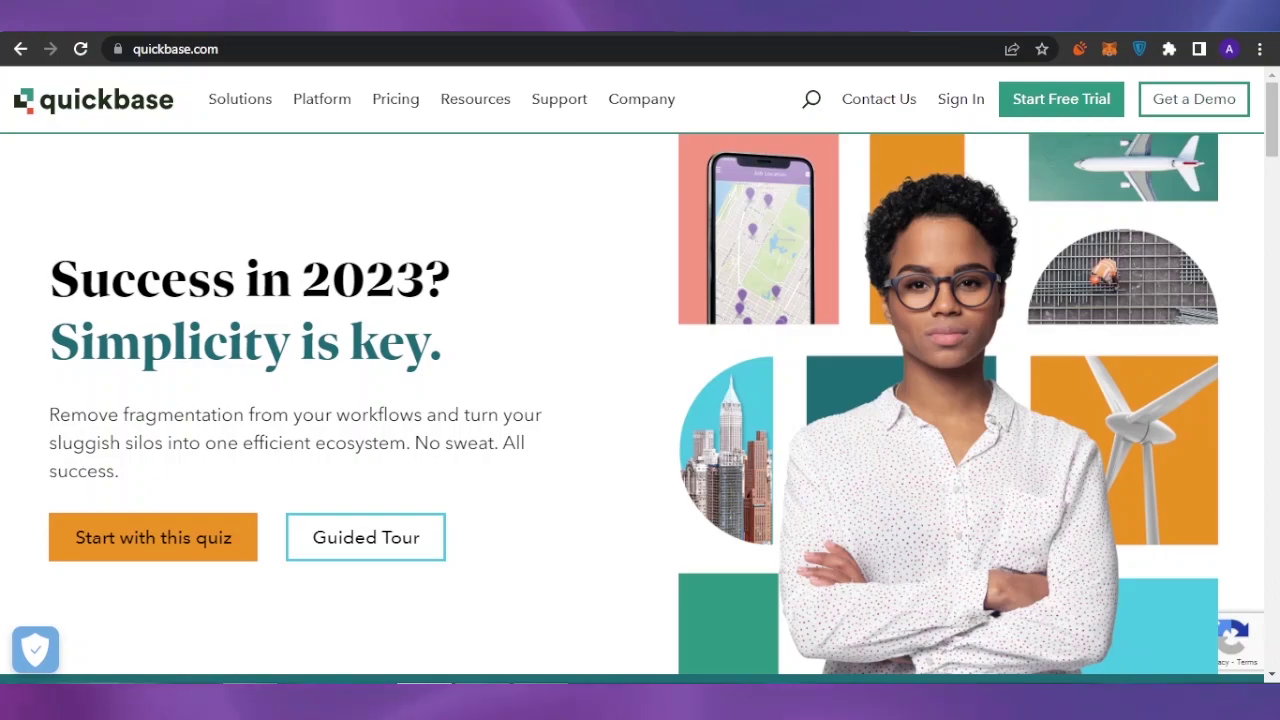
Step: Browse the Quickbase page and start the free trial
left_click_drag(1276, 140, 1276, 236)
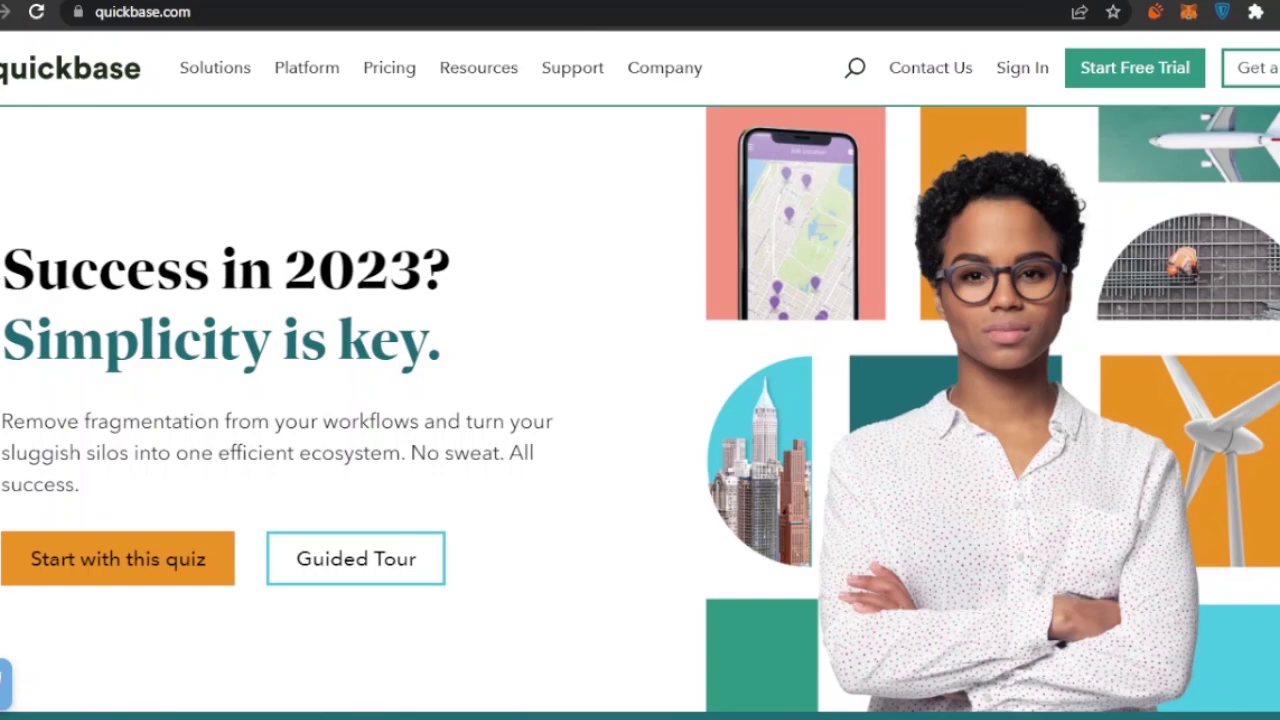
scroll(640, 413, "down", 10)
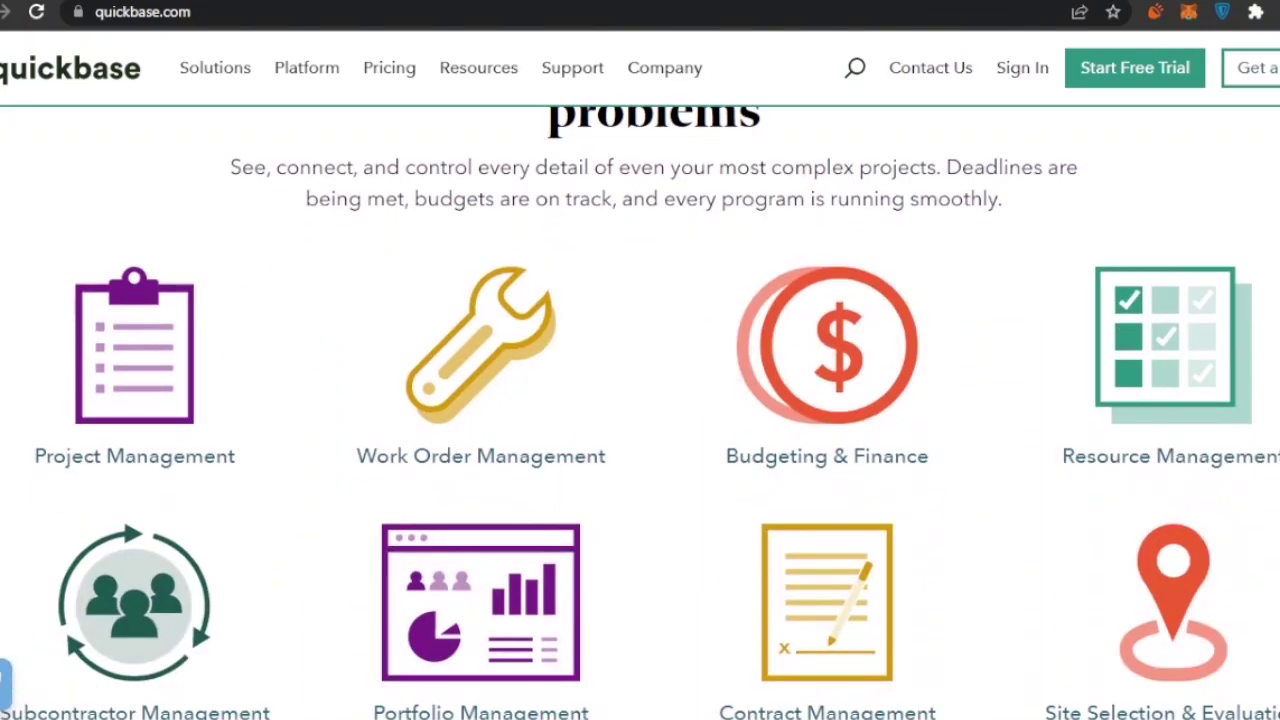
scroll(640, 413, "down", 3)
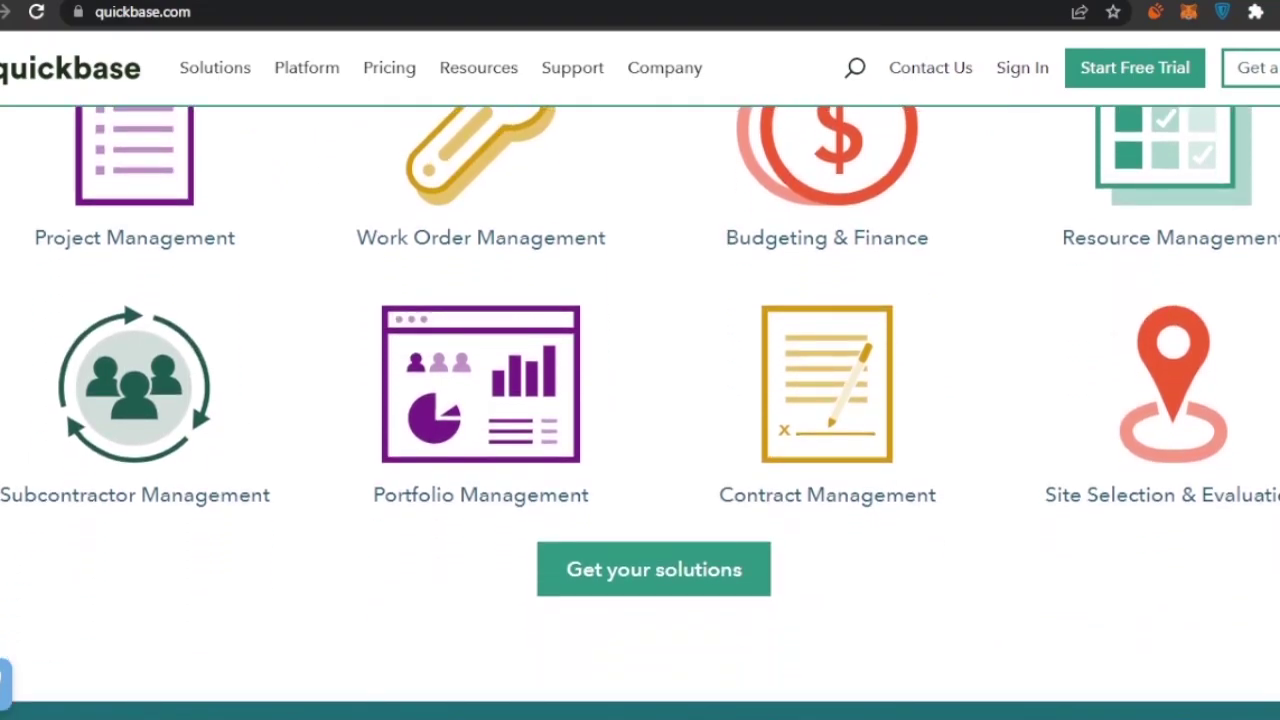
scroll(640, 413, "down", 10)
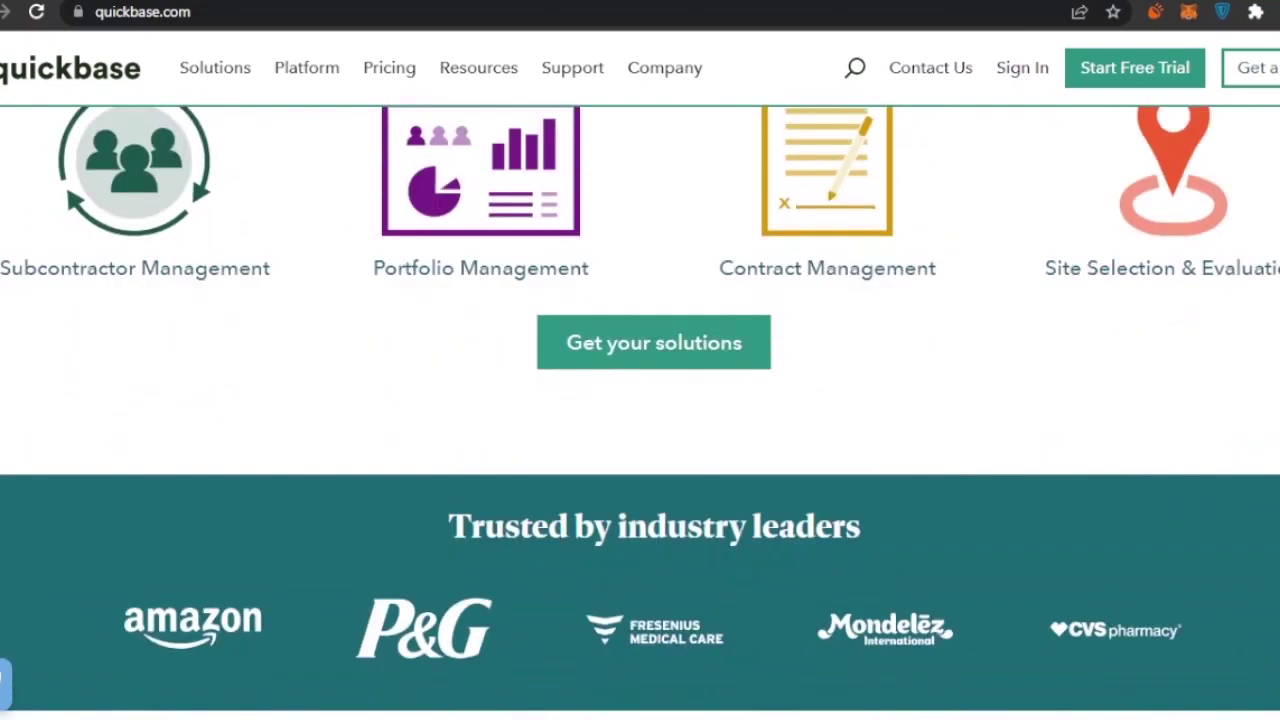
scroll(640, 413, "up", 1)
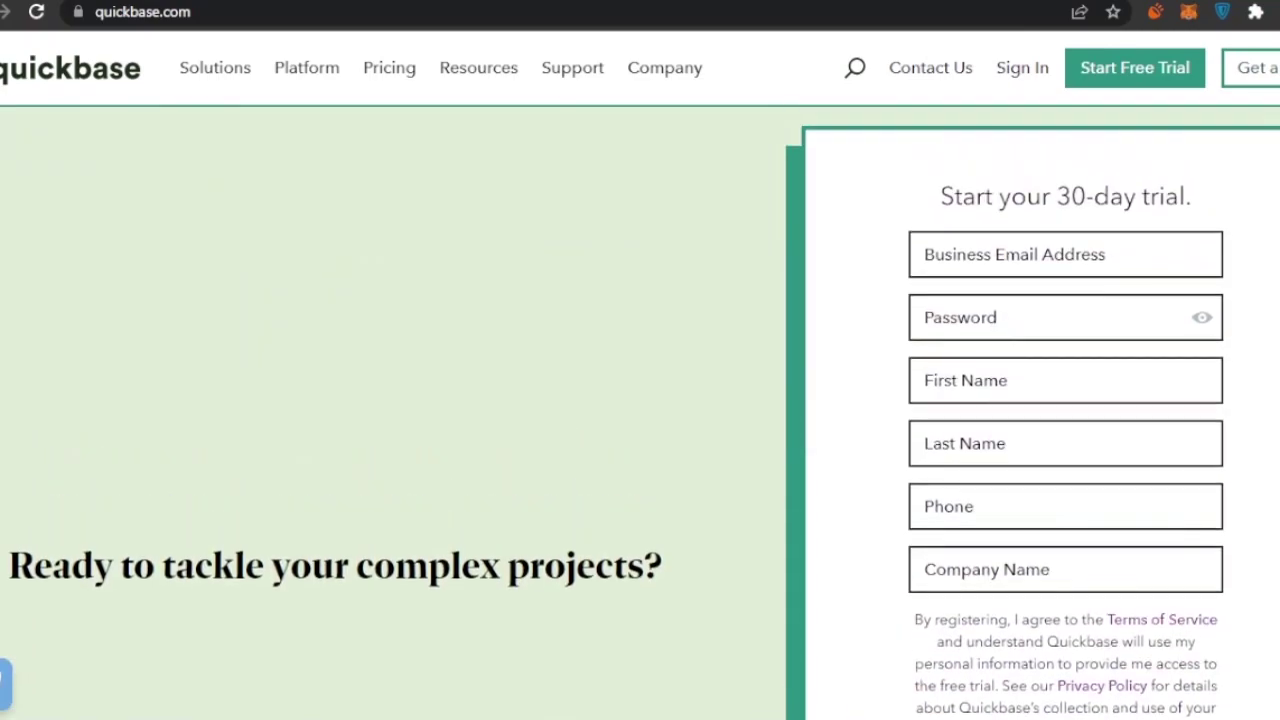
scroll(640, 413, "down", 10)
scroll(640, 413, "down", 10)
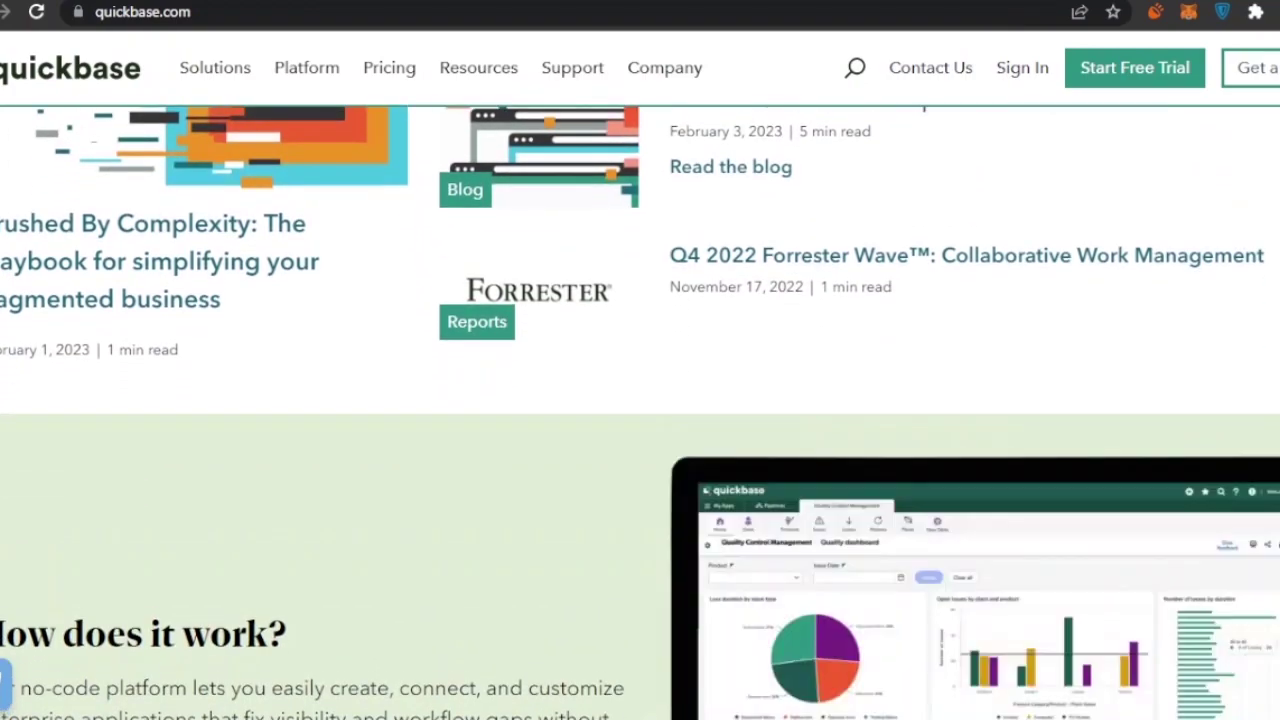
scroll(640, 413, "up", 1)
scroll(640, 413, "up", 4)
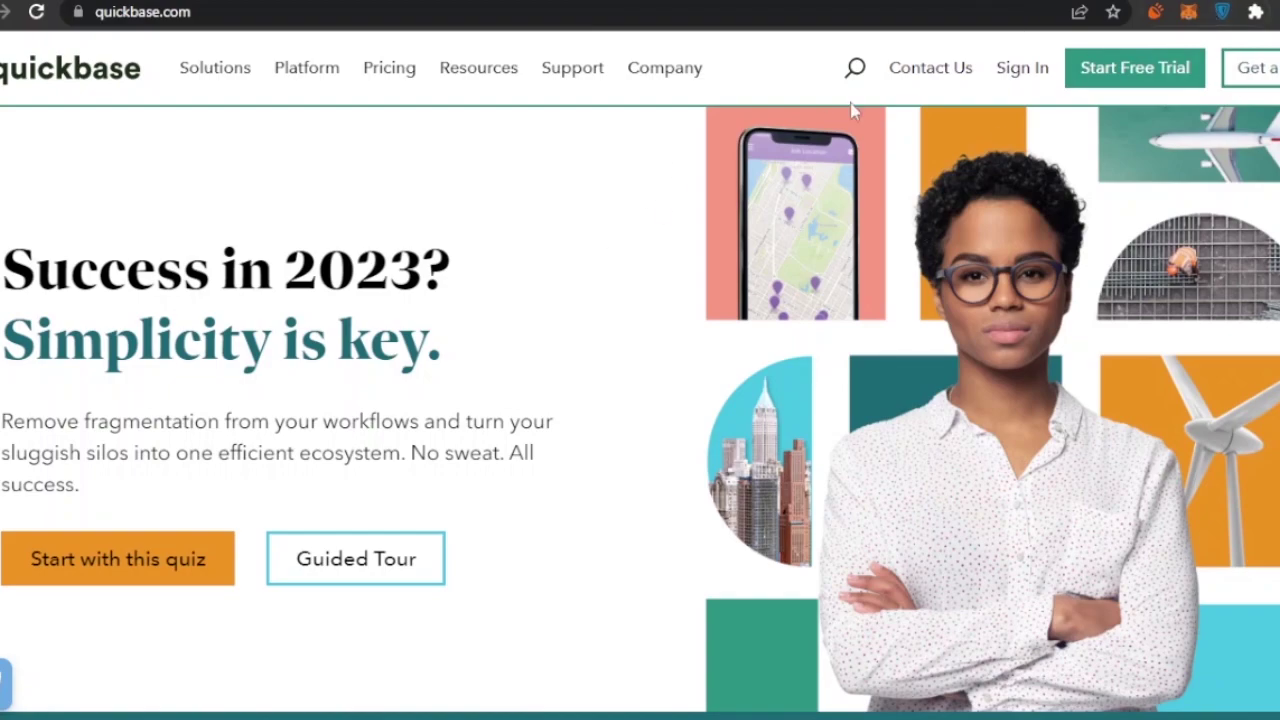
left_click(1090, 70)
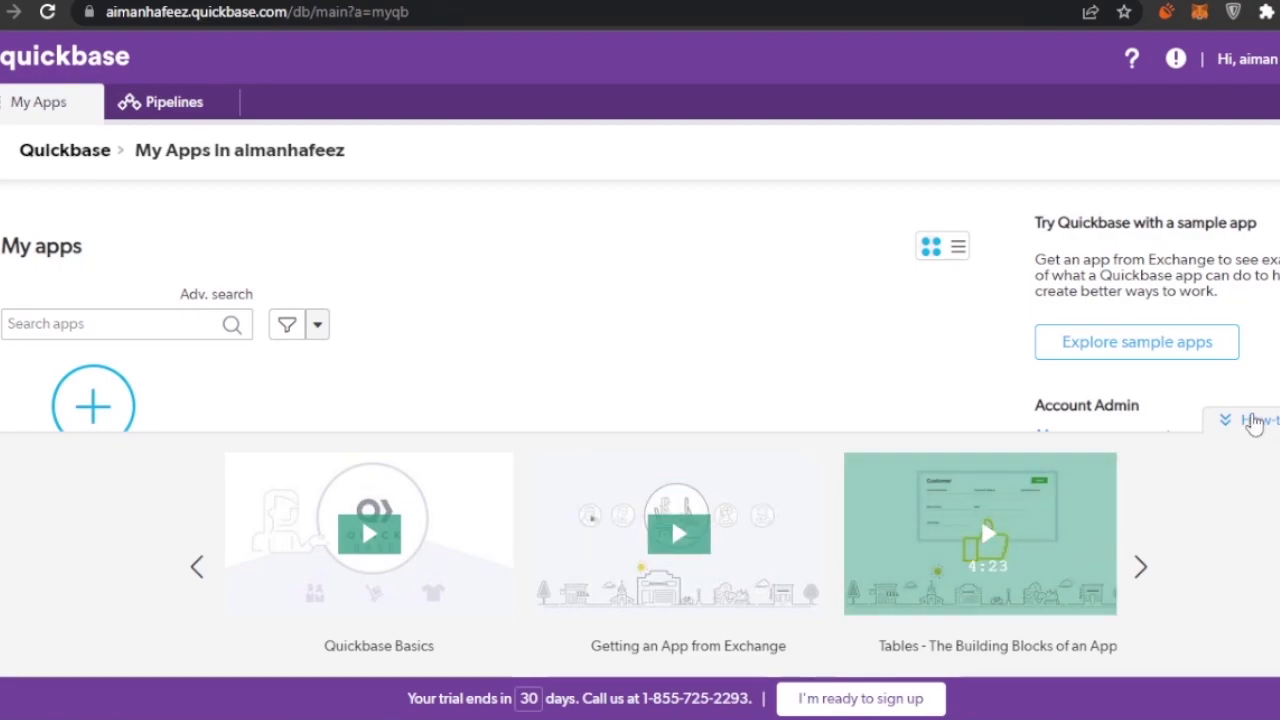
Step: Collapse the how-to videos panel and dismiss the new app choices without creating an app
left_click(1253, 421)
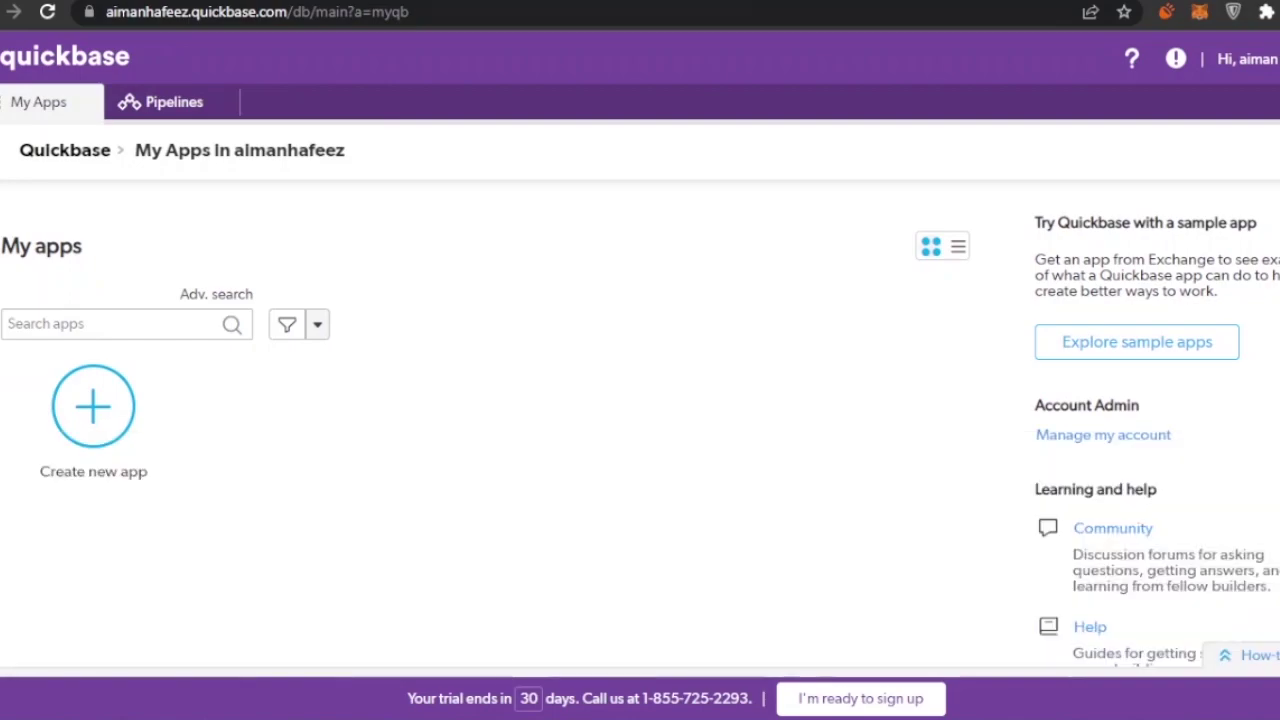
left_click(85, 403)
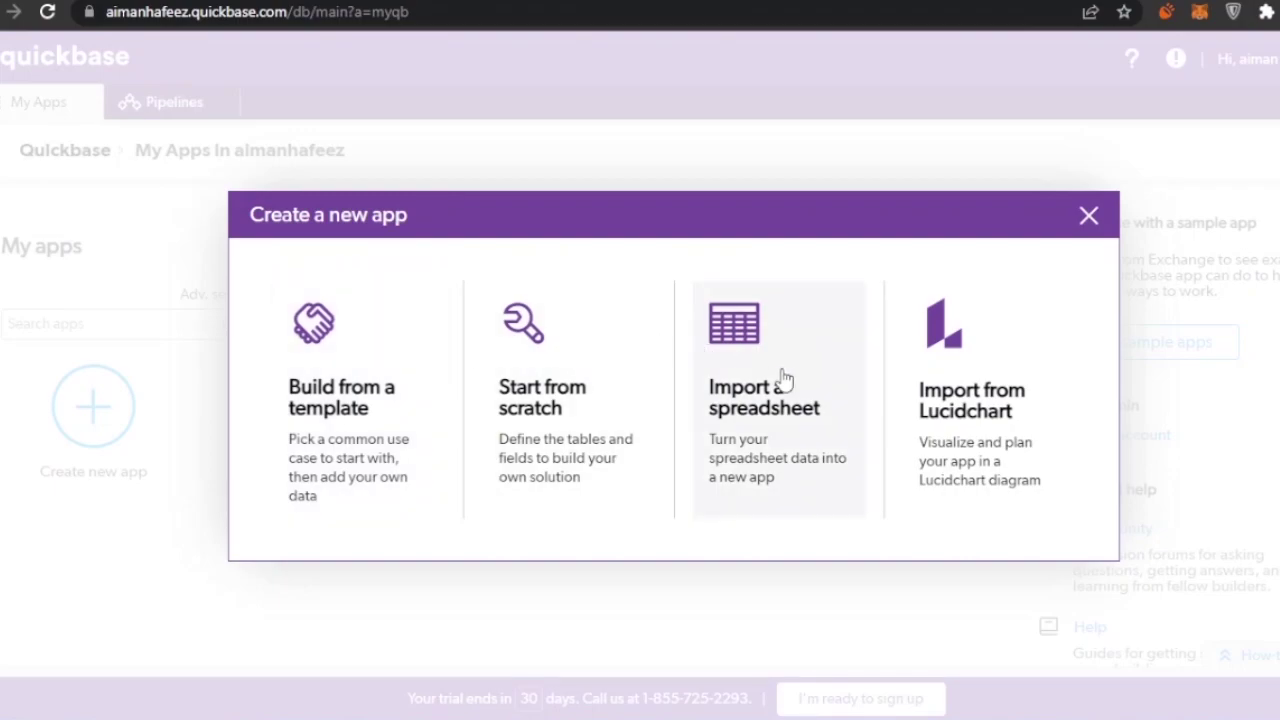
left_click(1092, 217)
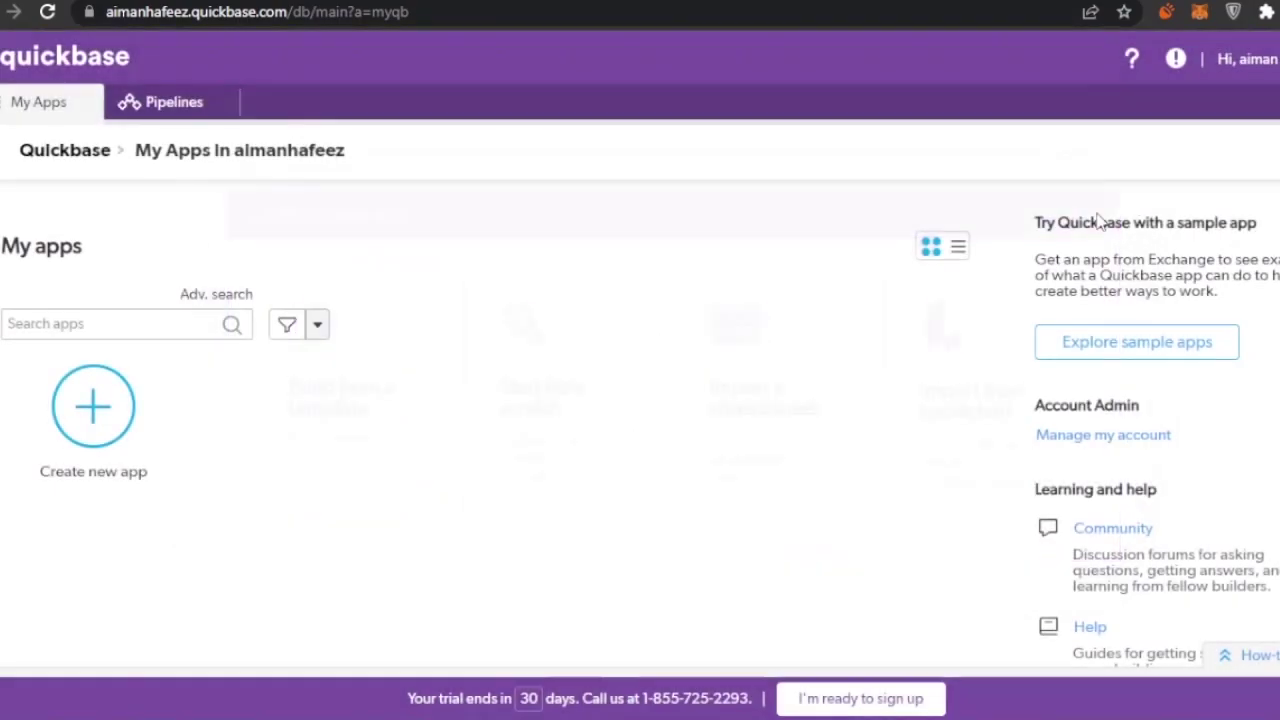
Step: Open Pipelines, page through the tips, and go to the empty My pipelines dashboard
left_click(161, 108)
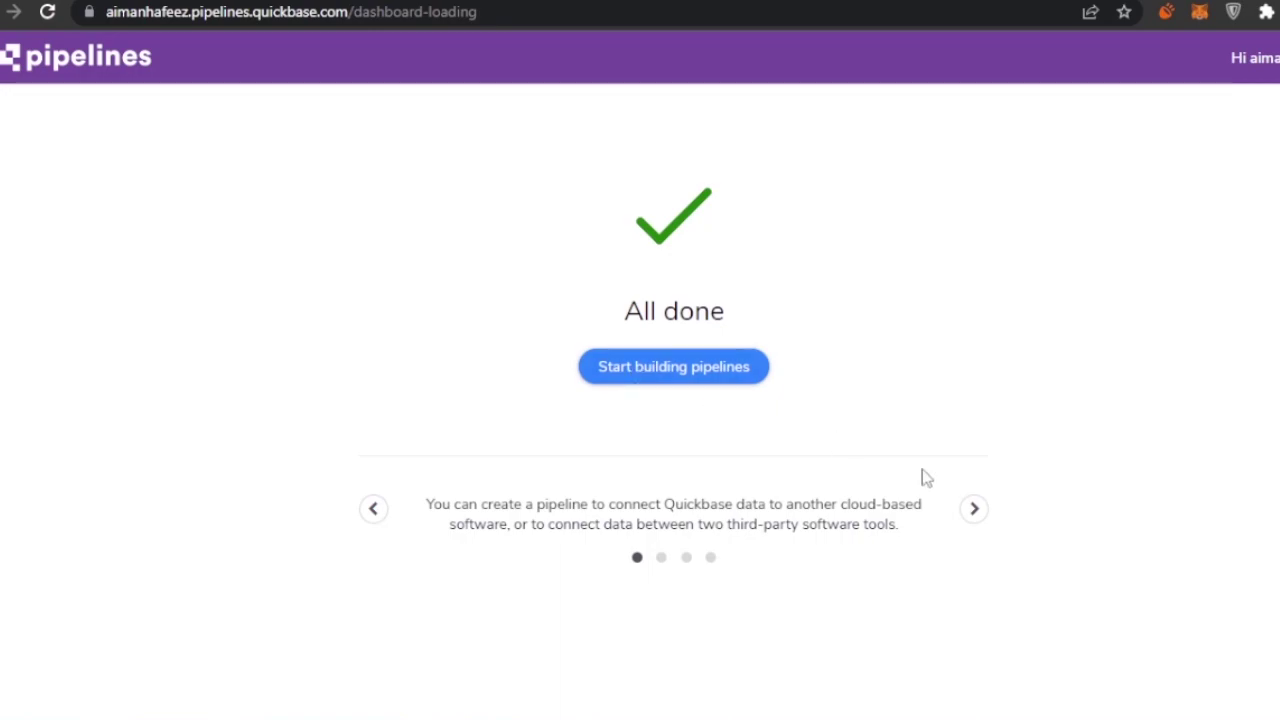
left_click(979, 519)
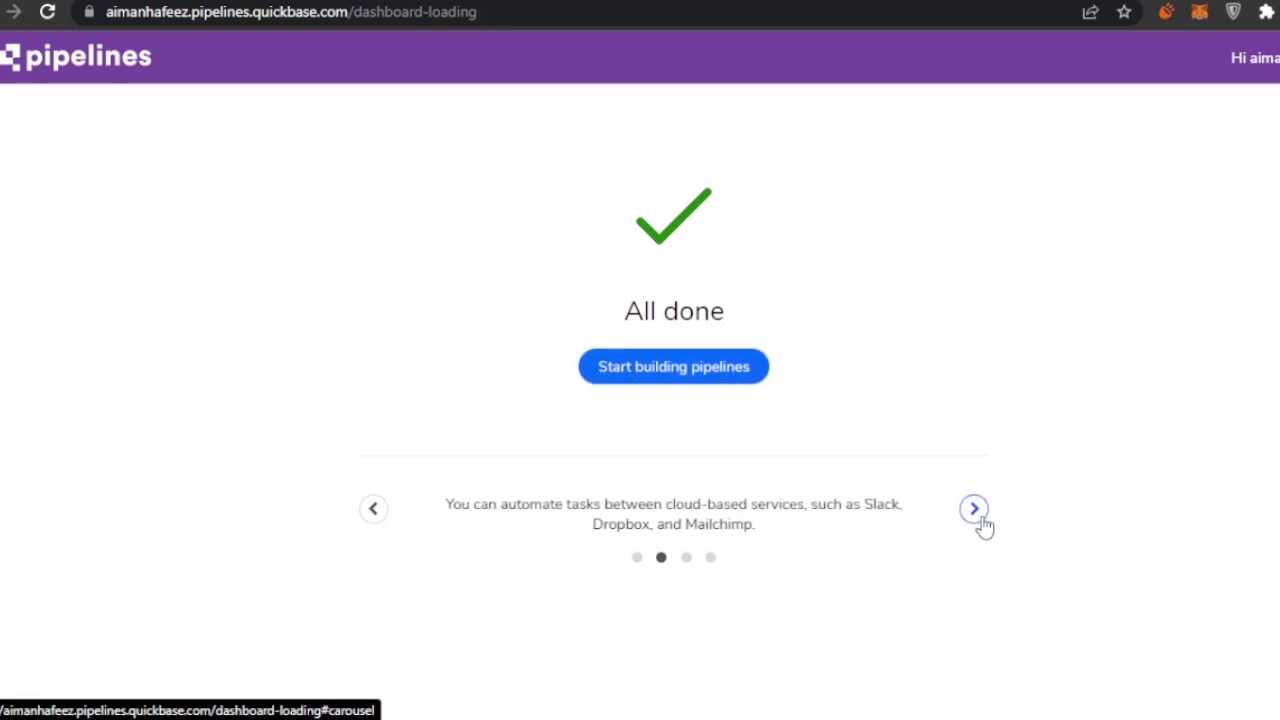
left_click(976, 512)
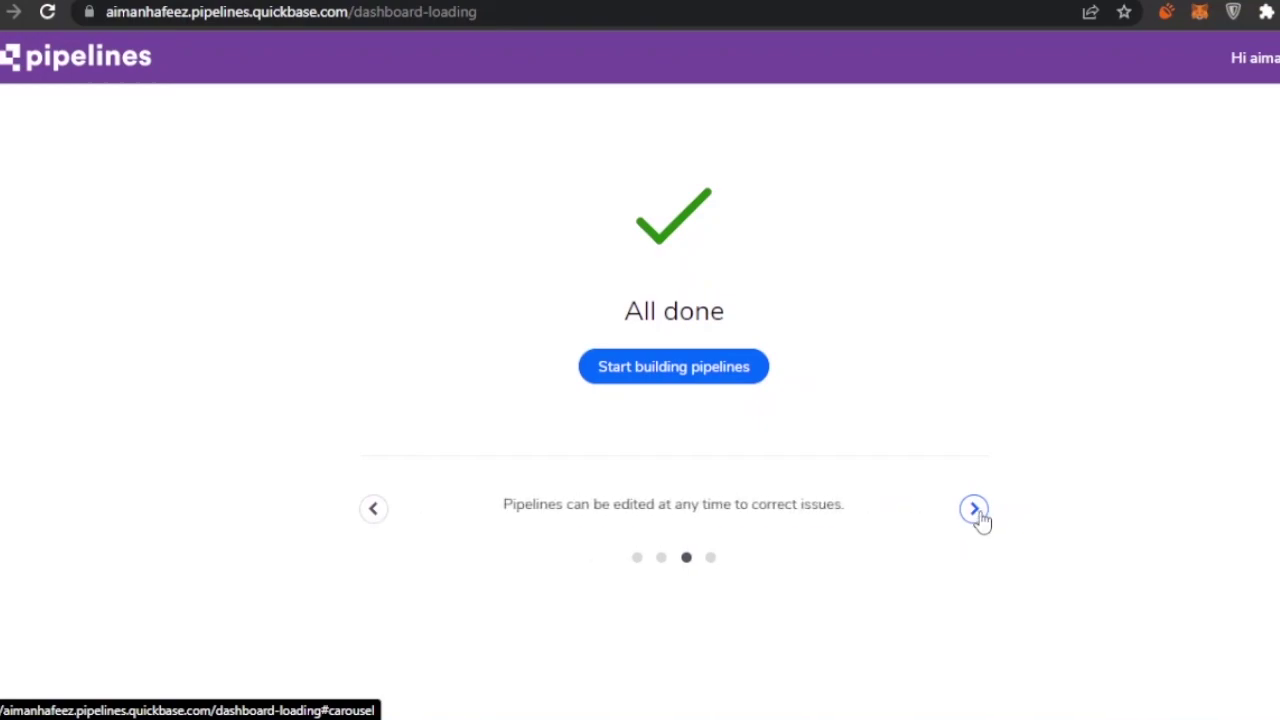
left_click(976, 512)
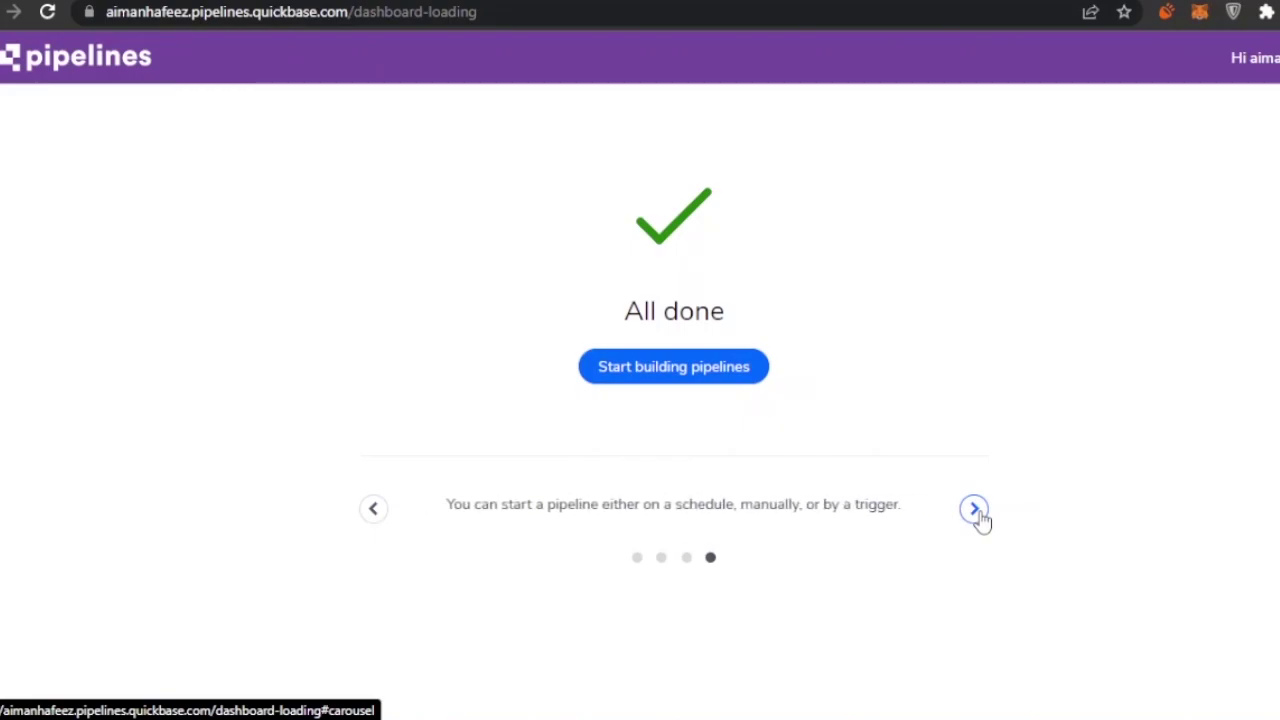
left_click(680, 370)
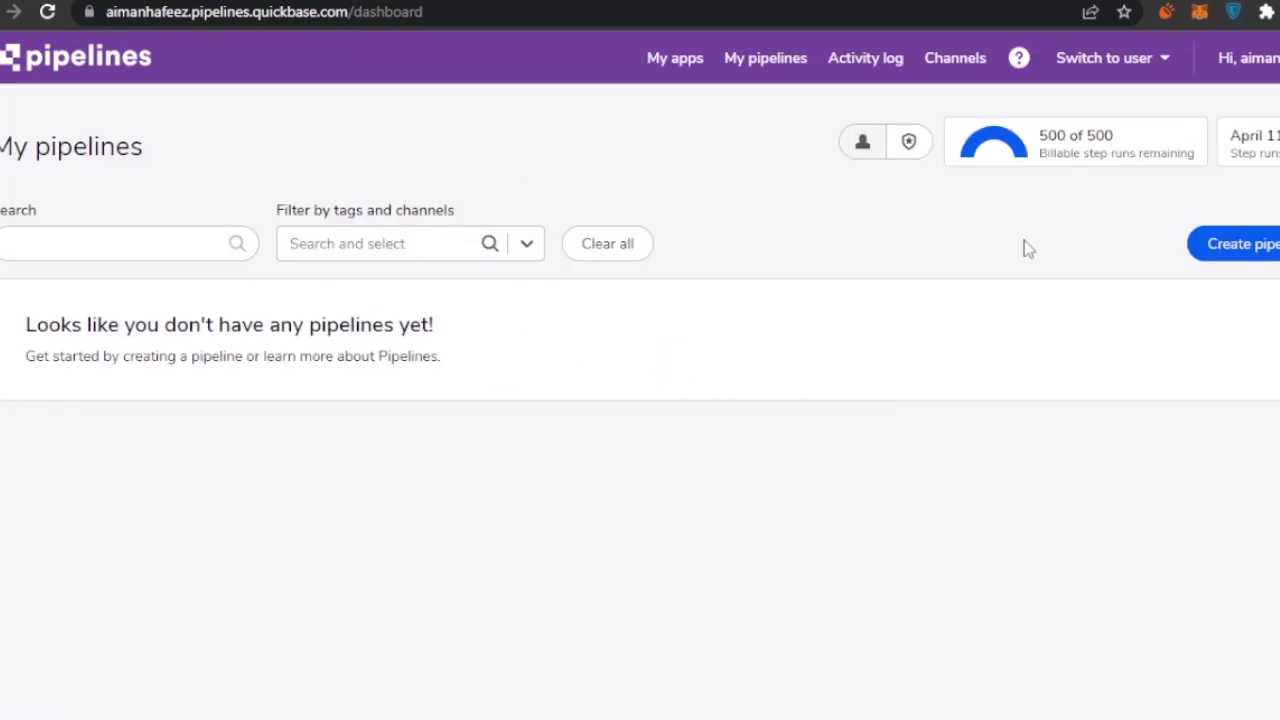
Step: Start a pipeline named 'New pipeline', leaving the description and tags blank
left_click(1265, 246)
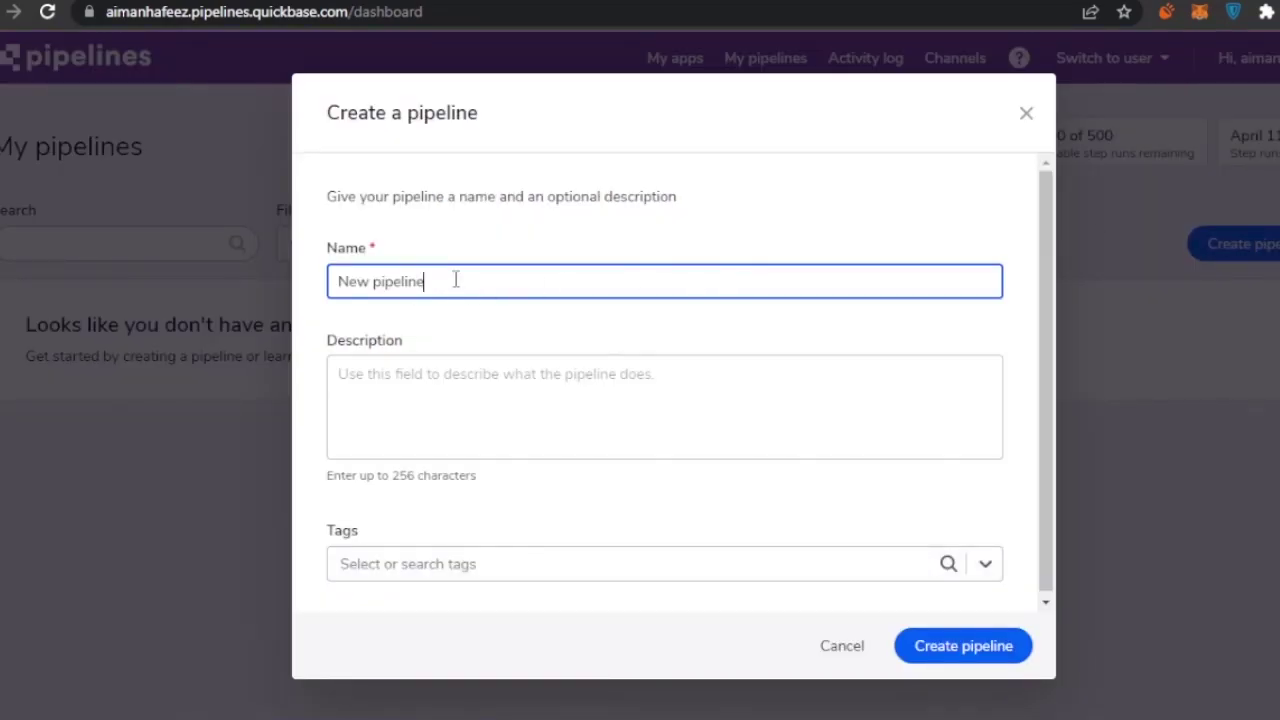
triple_click(405, 284)
left_click(467, 286)
left_click(500, 417)
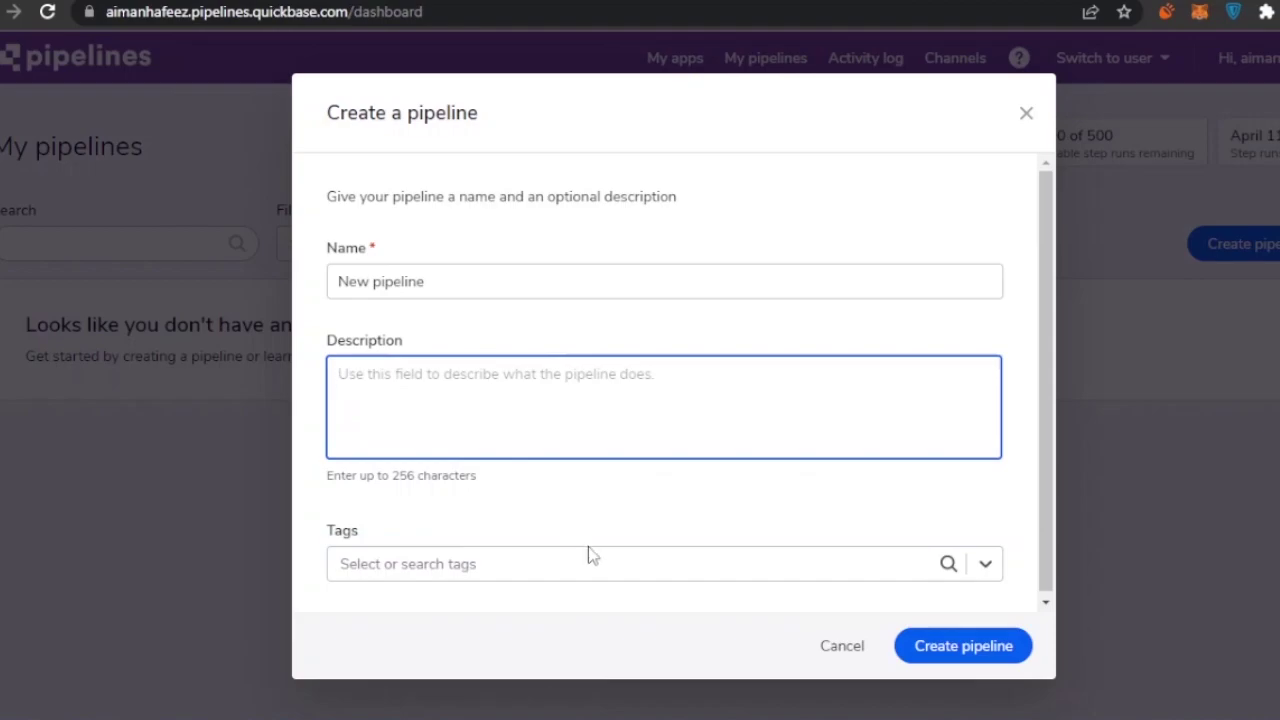
left_click(607, 566)
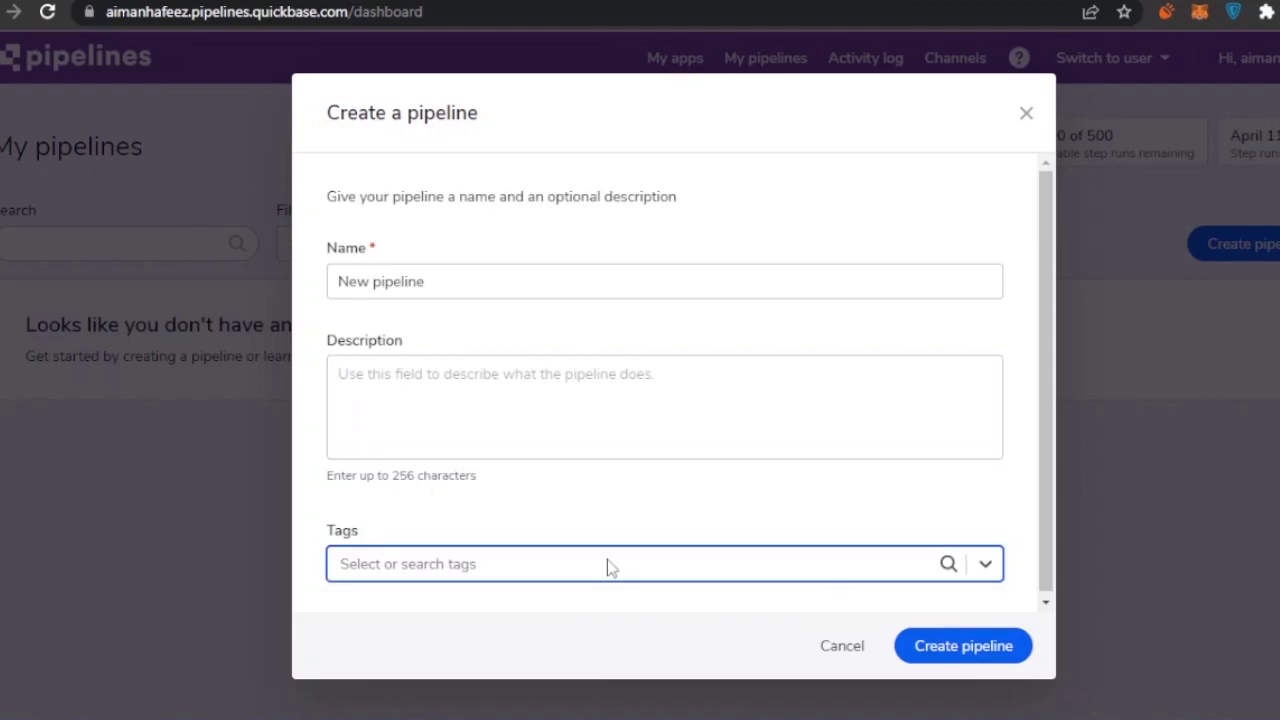
left_click(1045, 300)
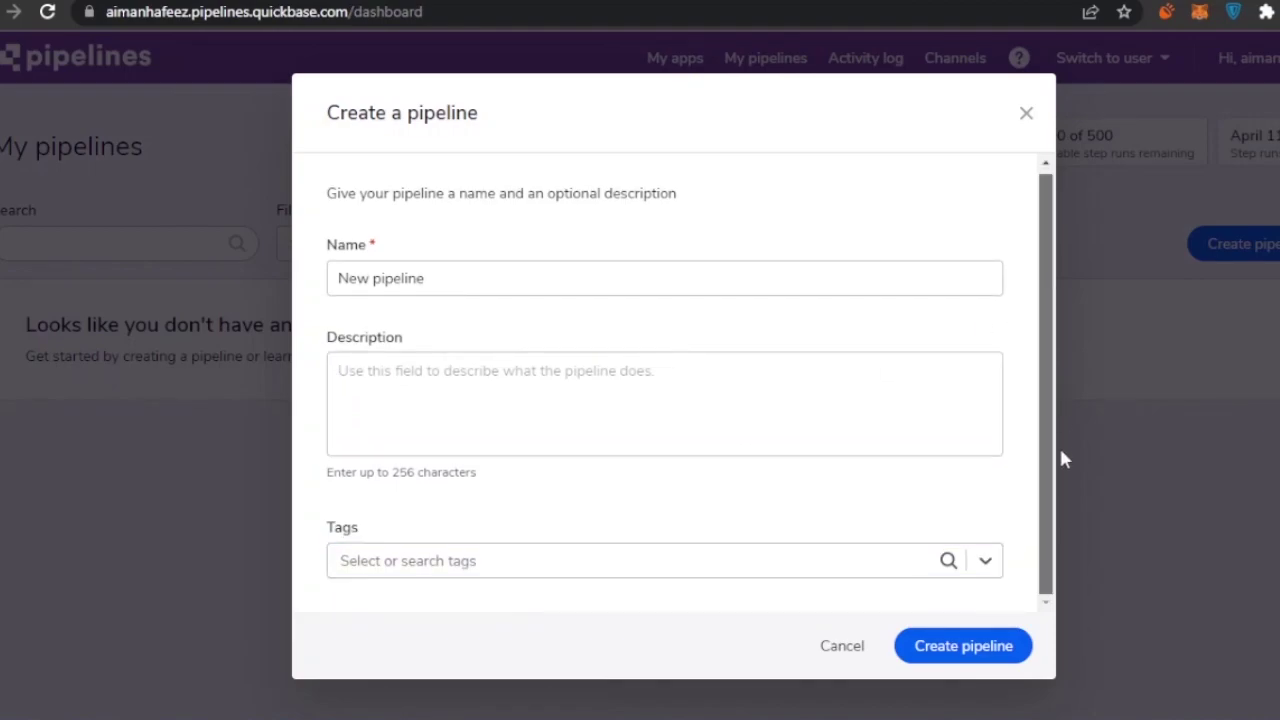
left_click(751, 560)
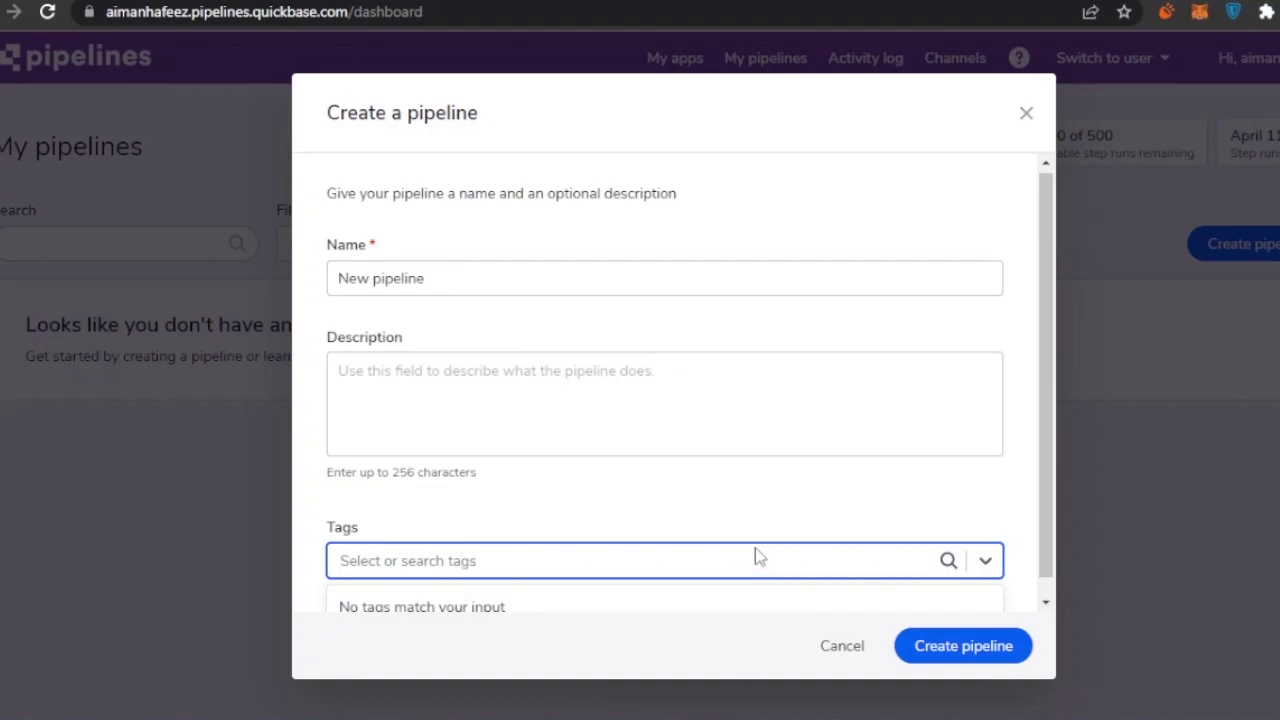
Step: Create the pipeline and choose the manual start type
left_click(960, 650)
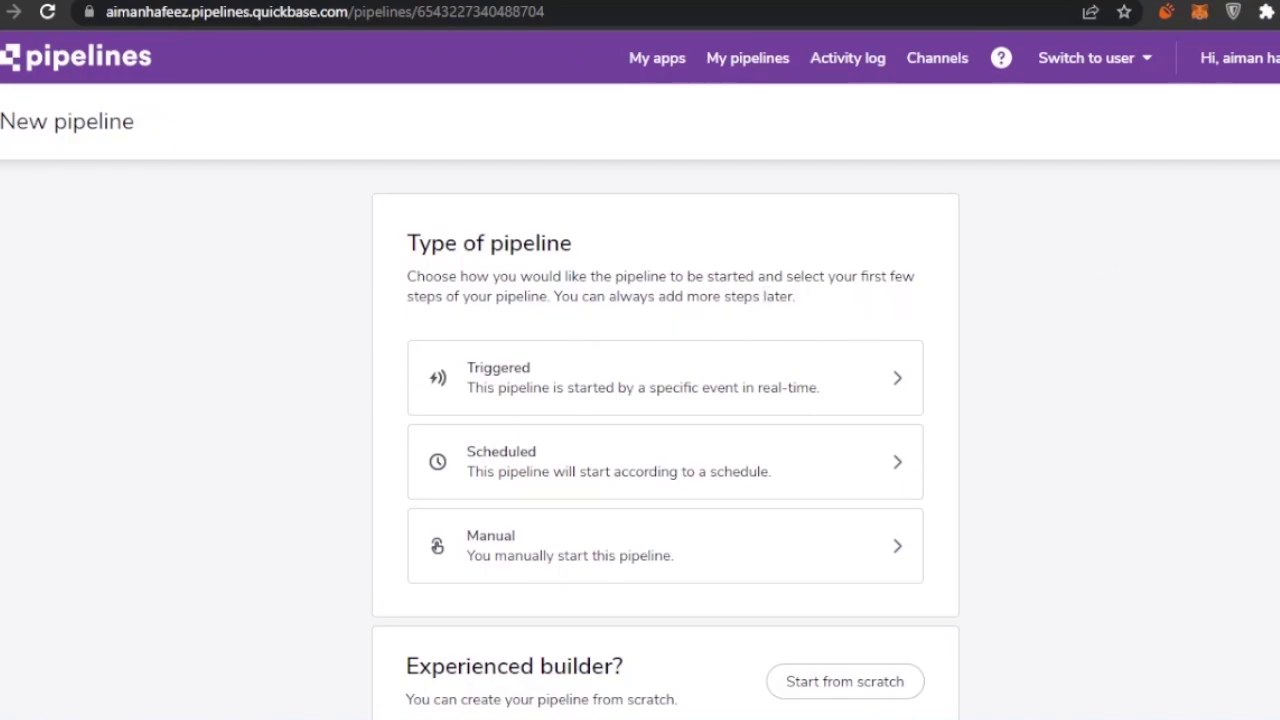
scroll(665, 400, "down", 1)
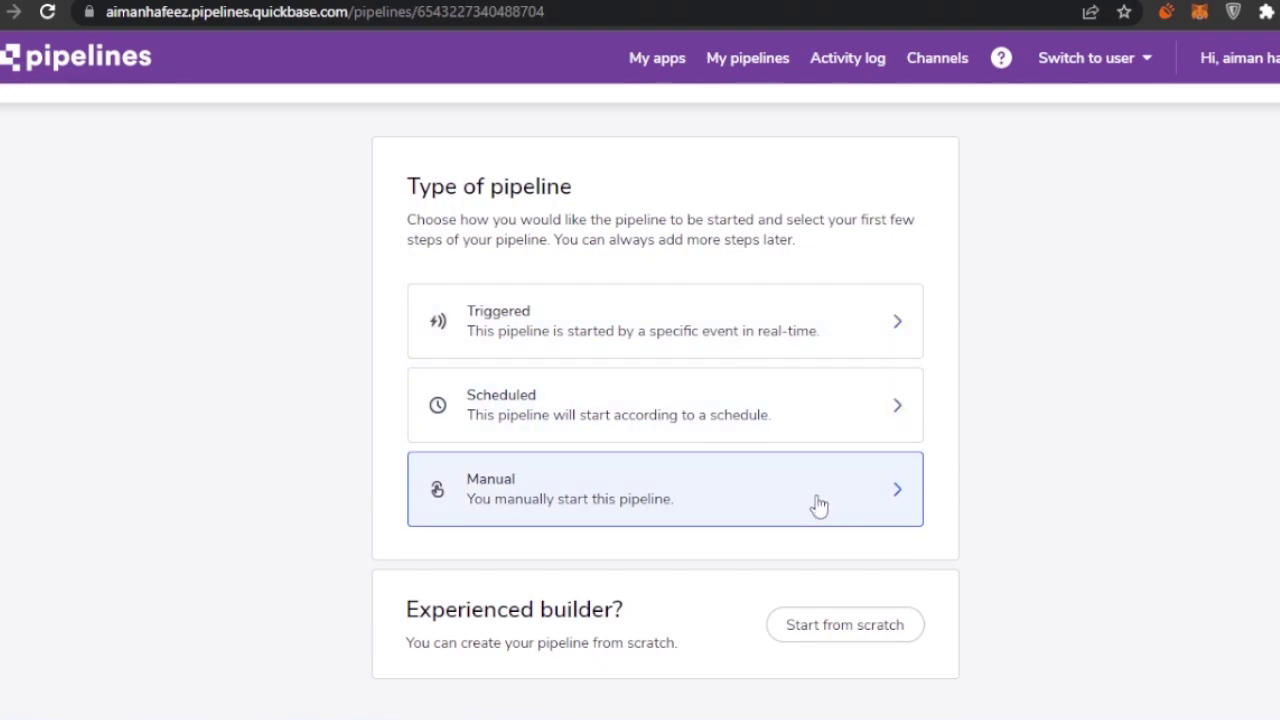
left_click(770, 397)
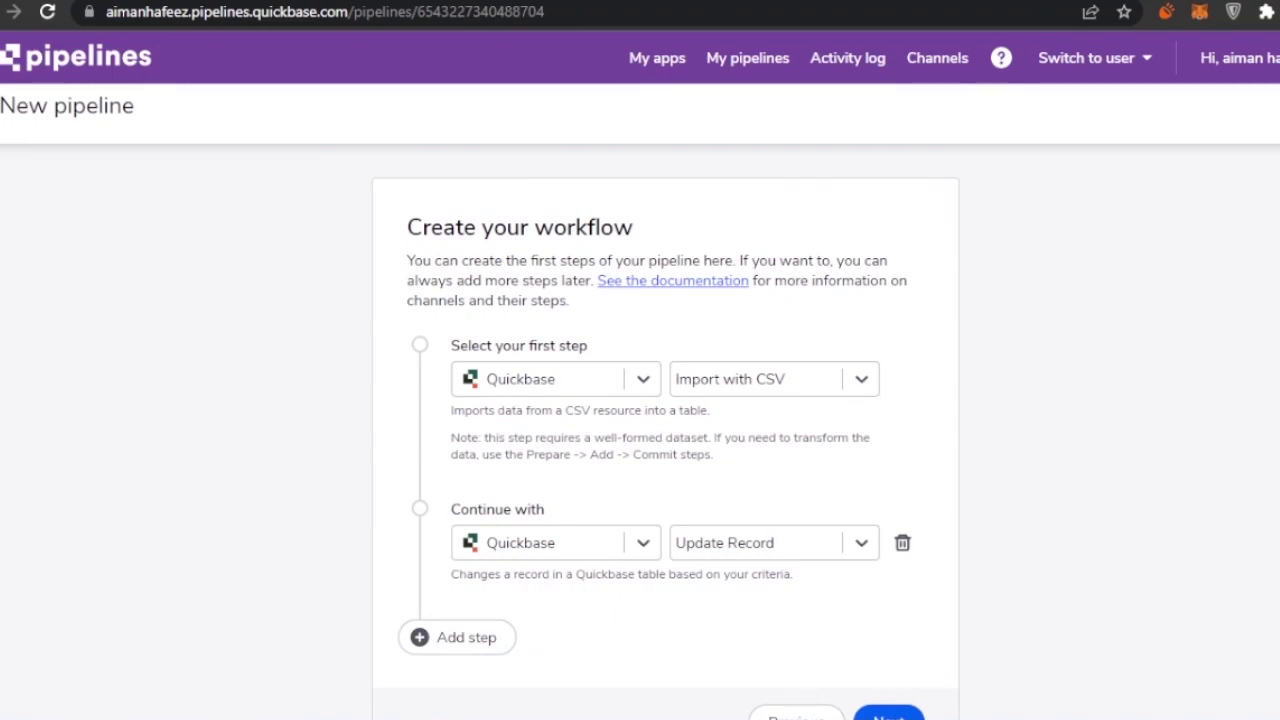
Step: Keep Quickbase as the first step's channel and scroll its action list for Update Record
scroll(640, 400, "down", 2)
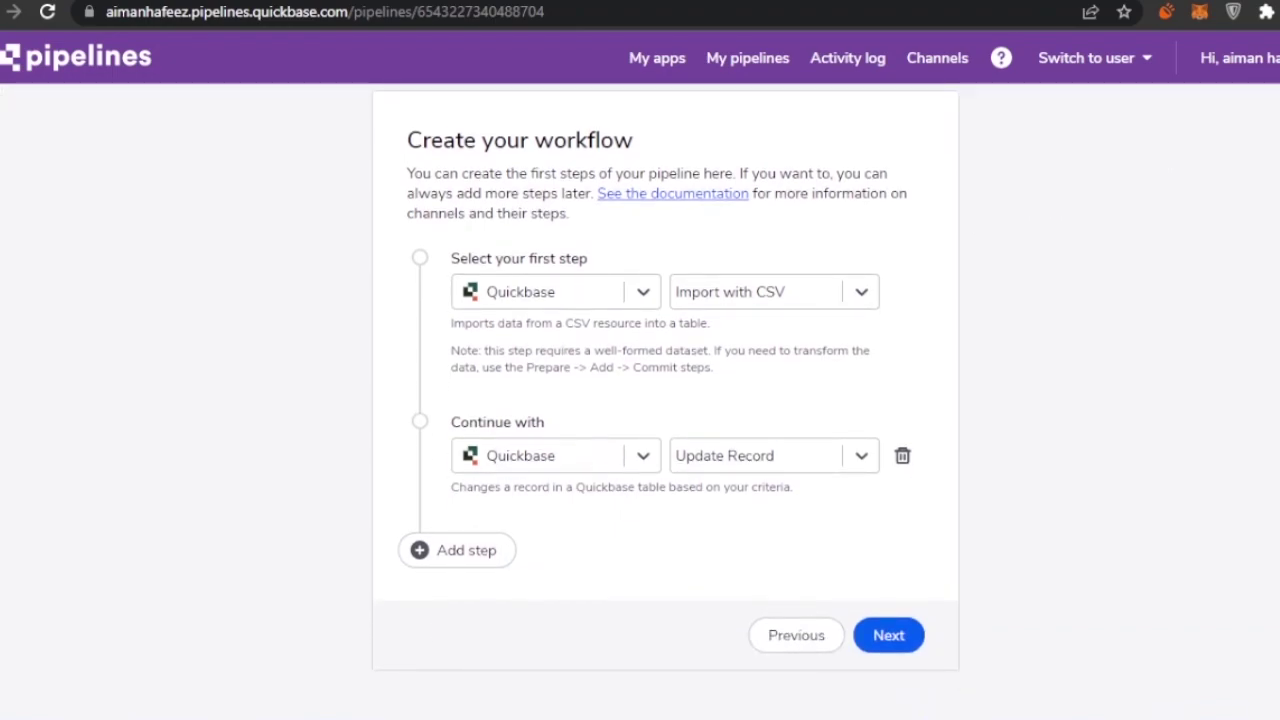
left_click(652, 300)
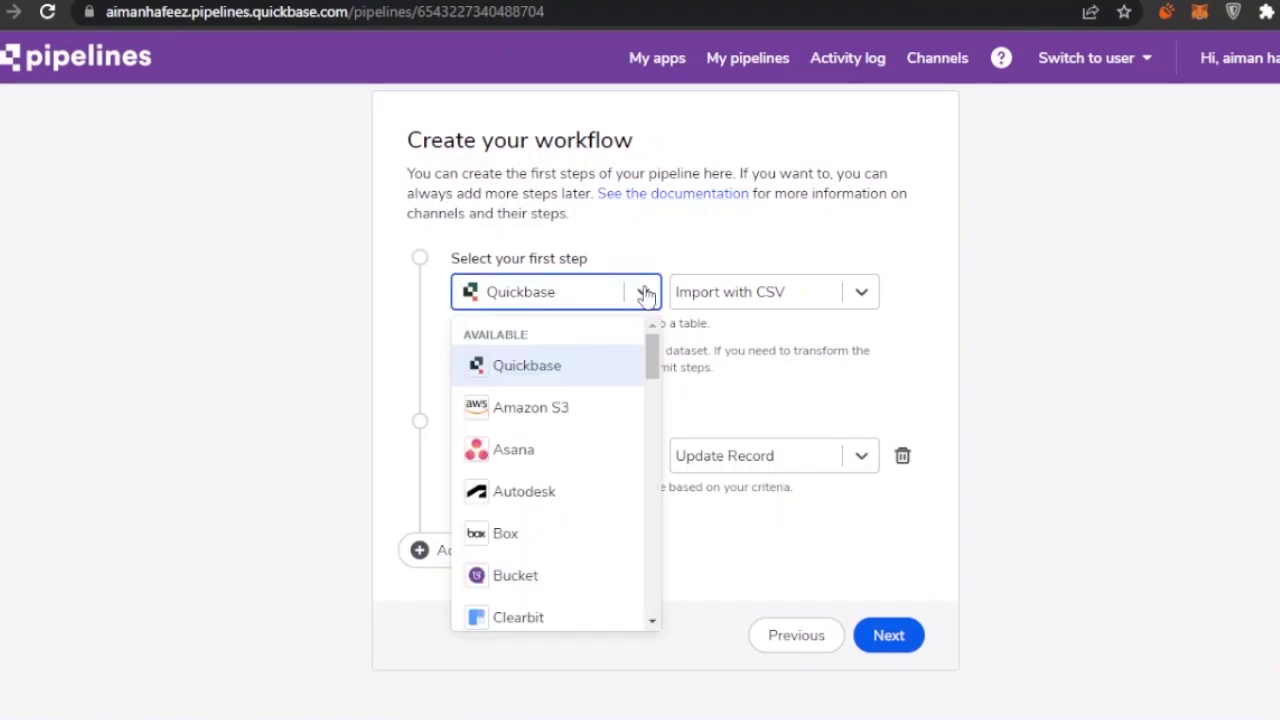
left_click(648, 297)
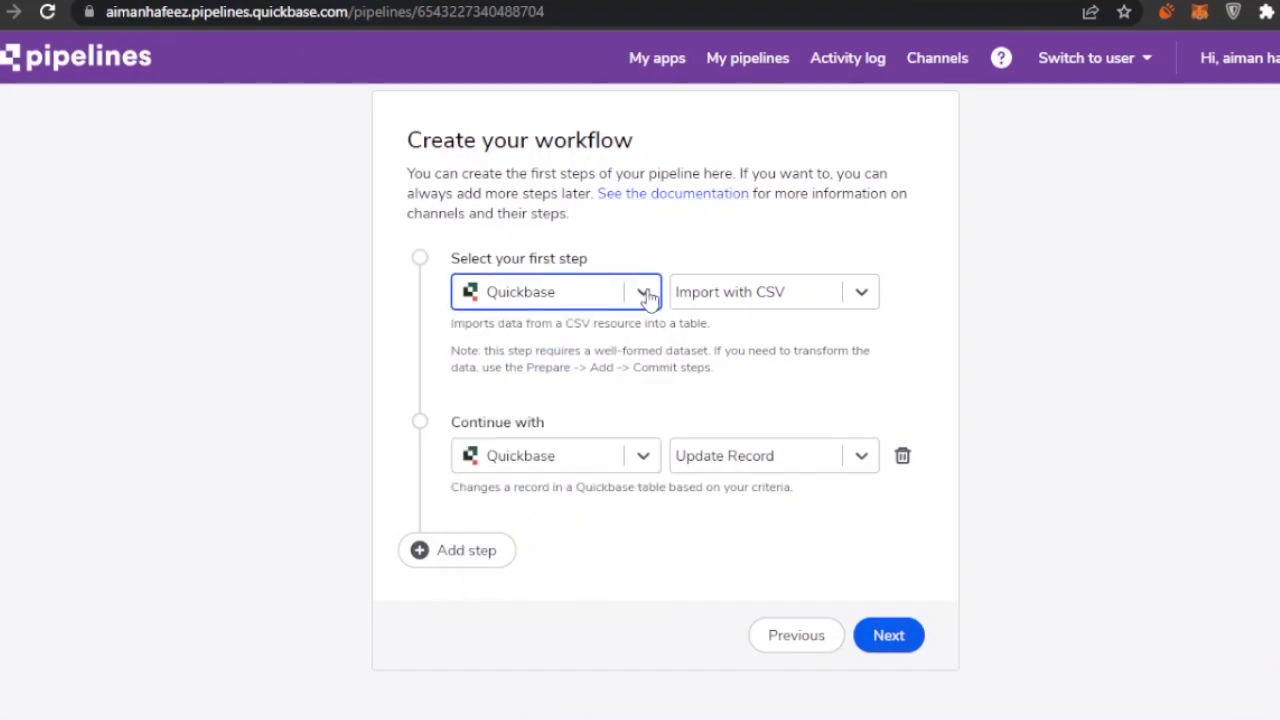
left_click(861, 294)
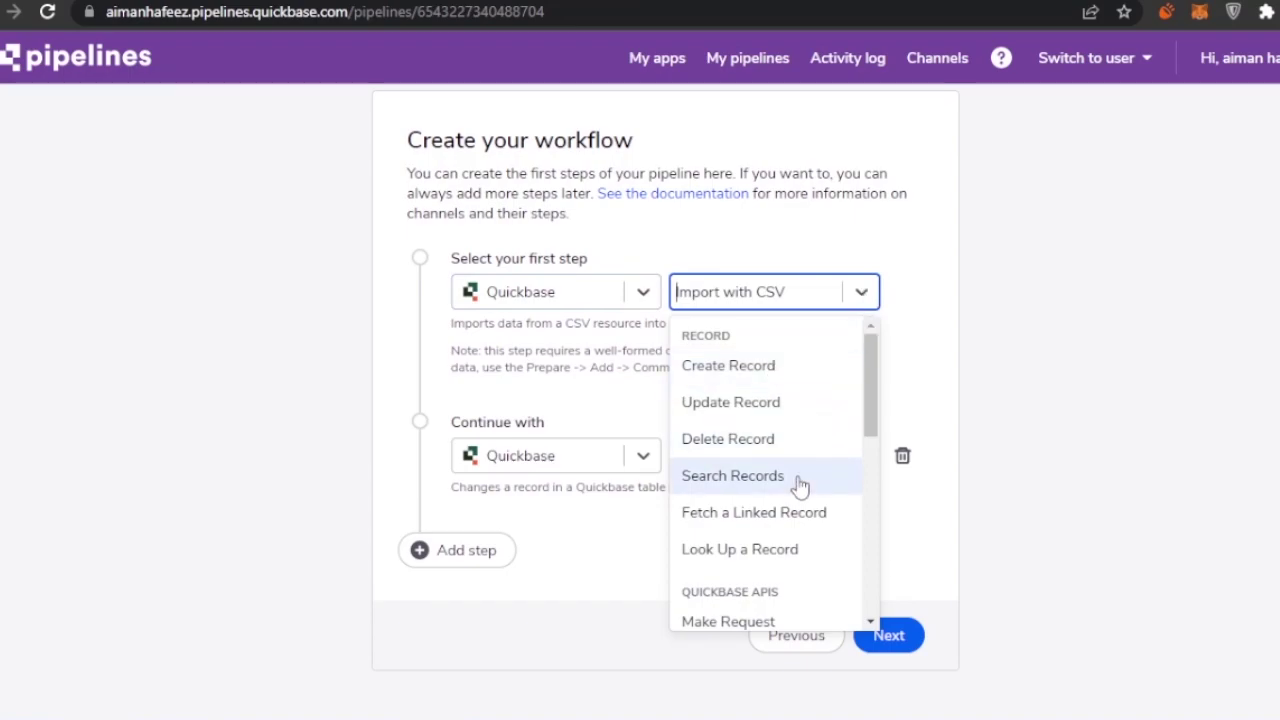
left_click_drag(868, 402, 868, 508)
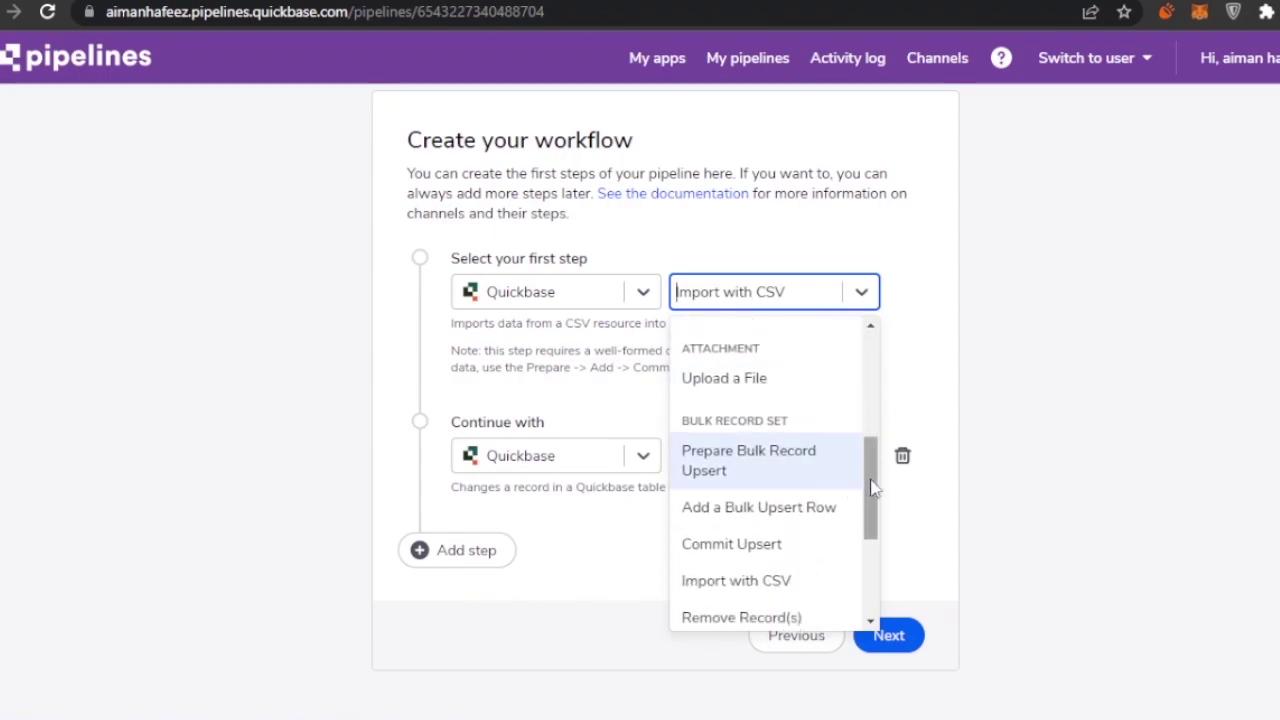
left_click_drag(869, 487, 870, 600)
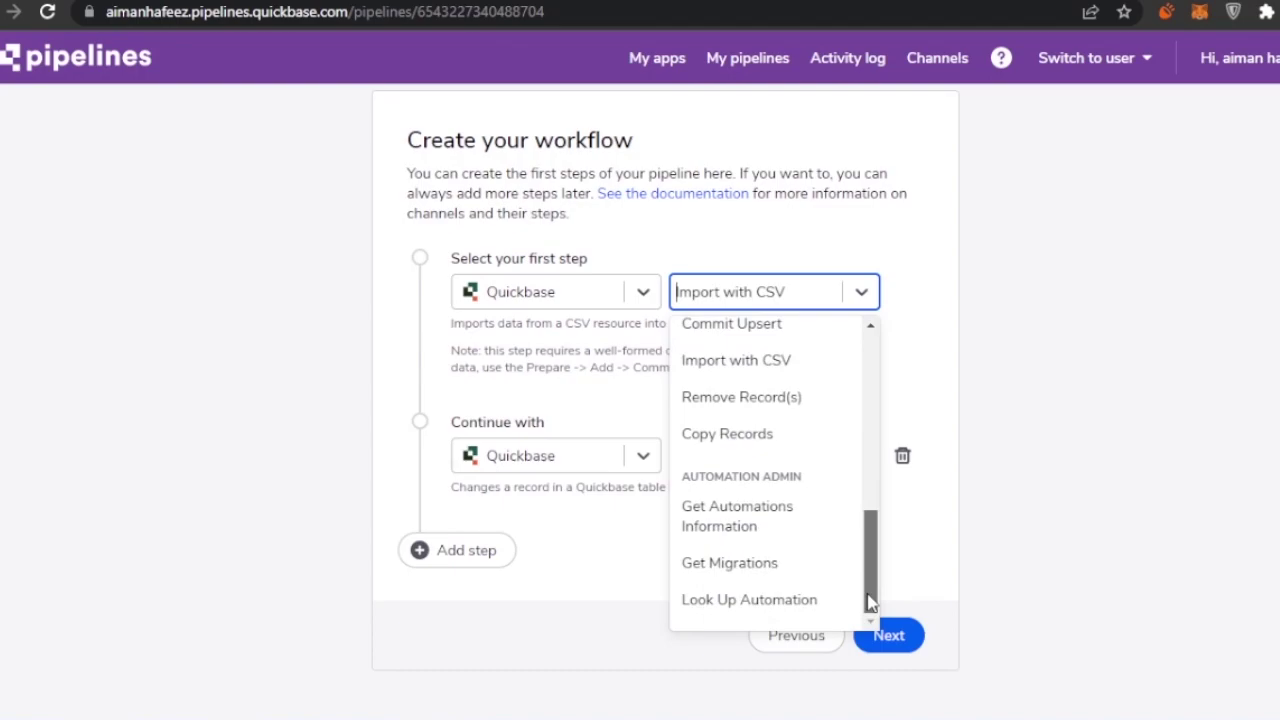
scroll(873, 398, "up", 2)
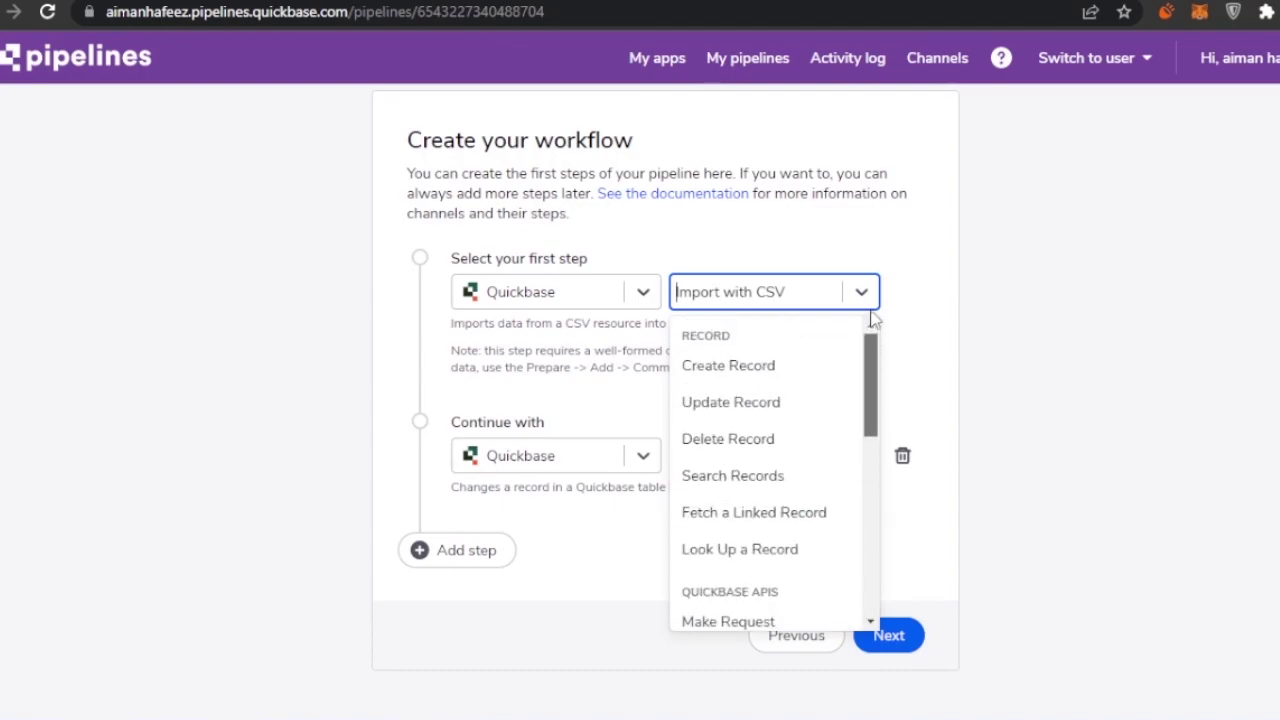
Step: Make the first step Update Record and the second Quickbase step Delete Record
left_click(757, 410)
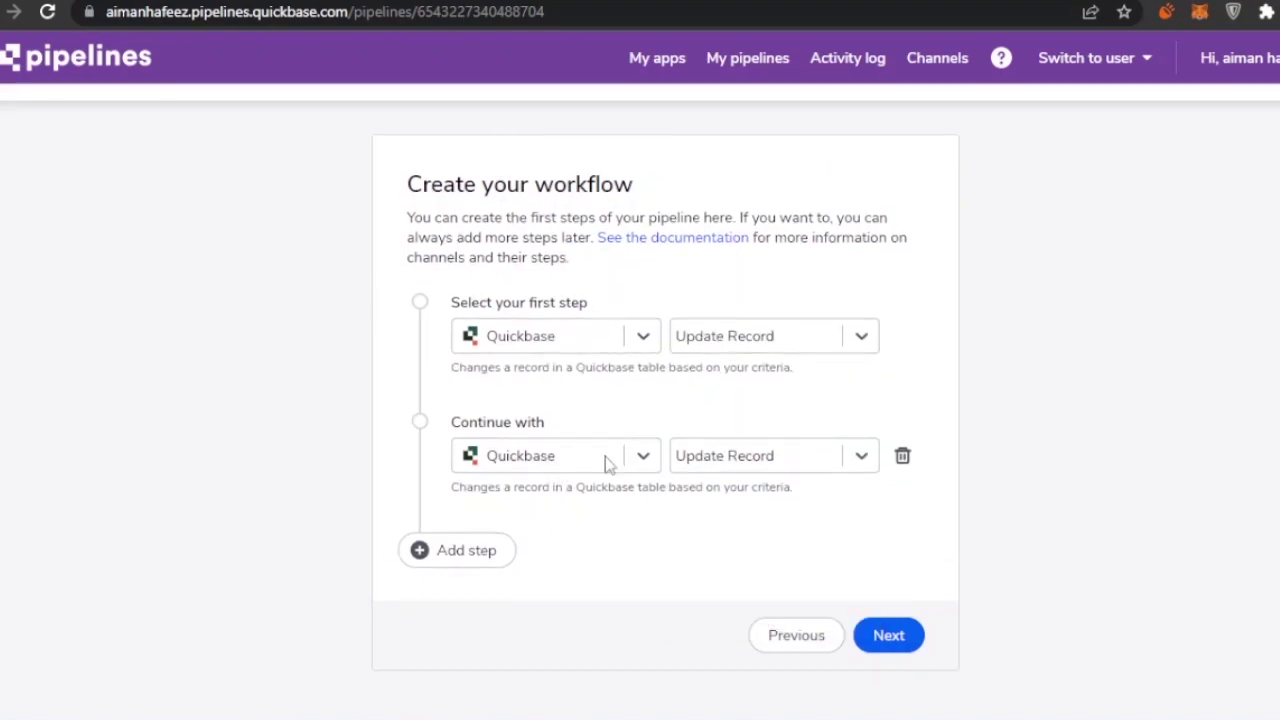
left_click(646, 462)
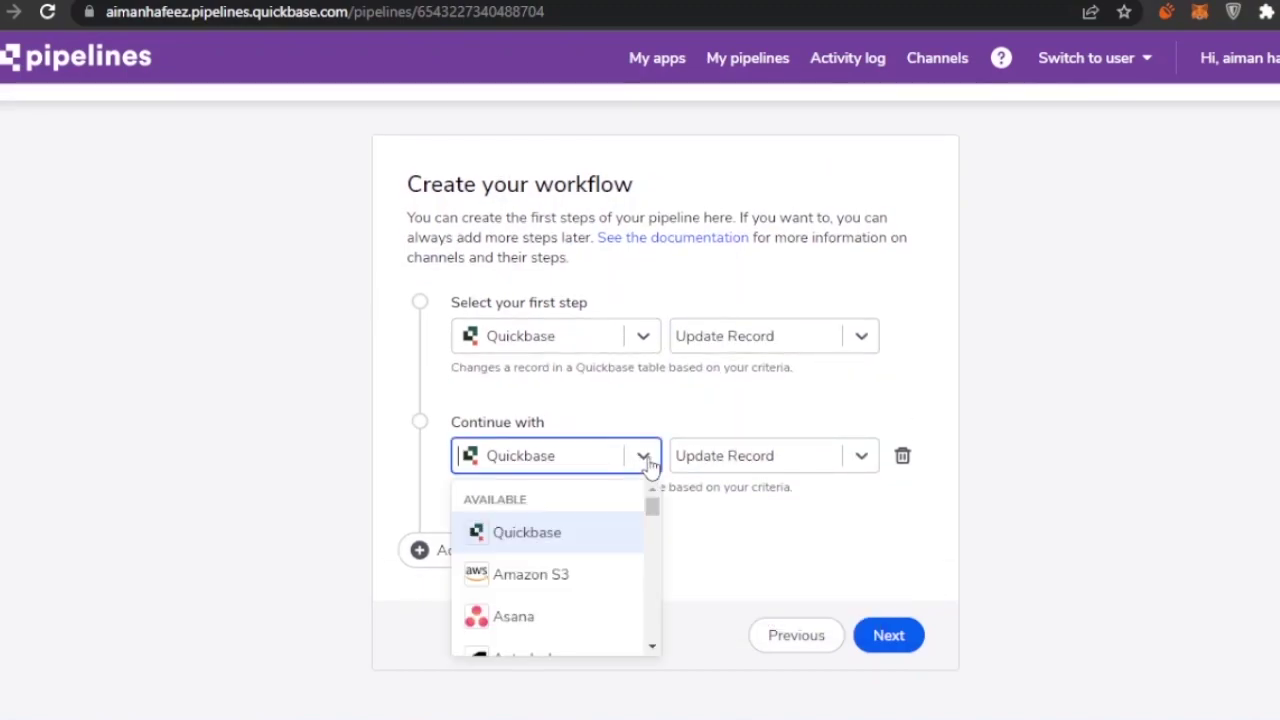
left_click(645, 465)
left_click(862, 462)
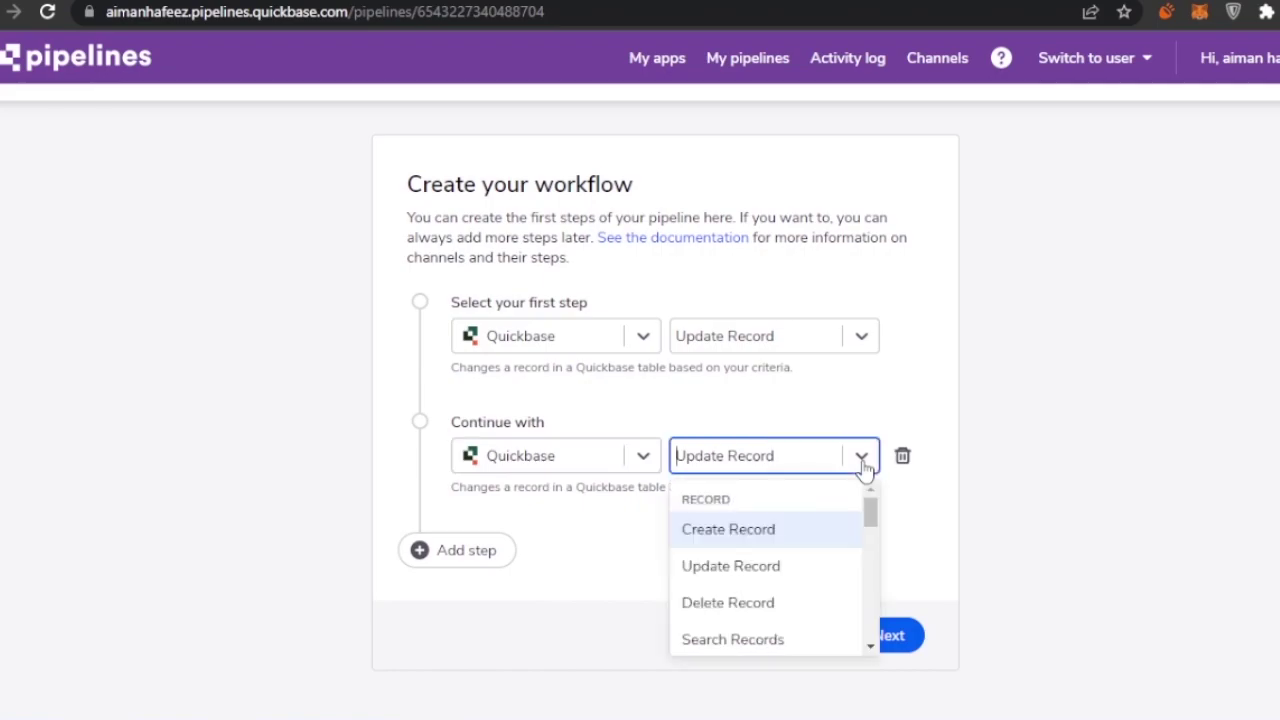
left_click(803, 604)
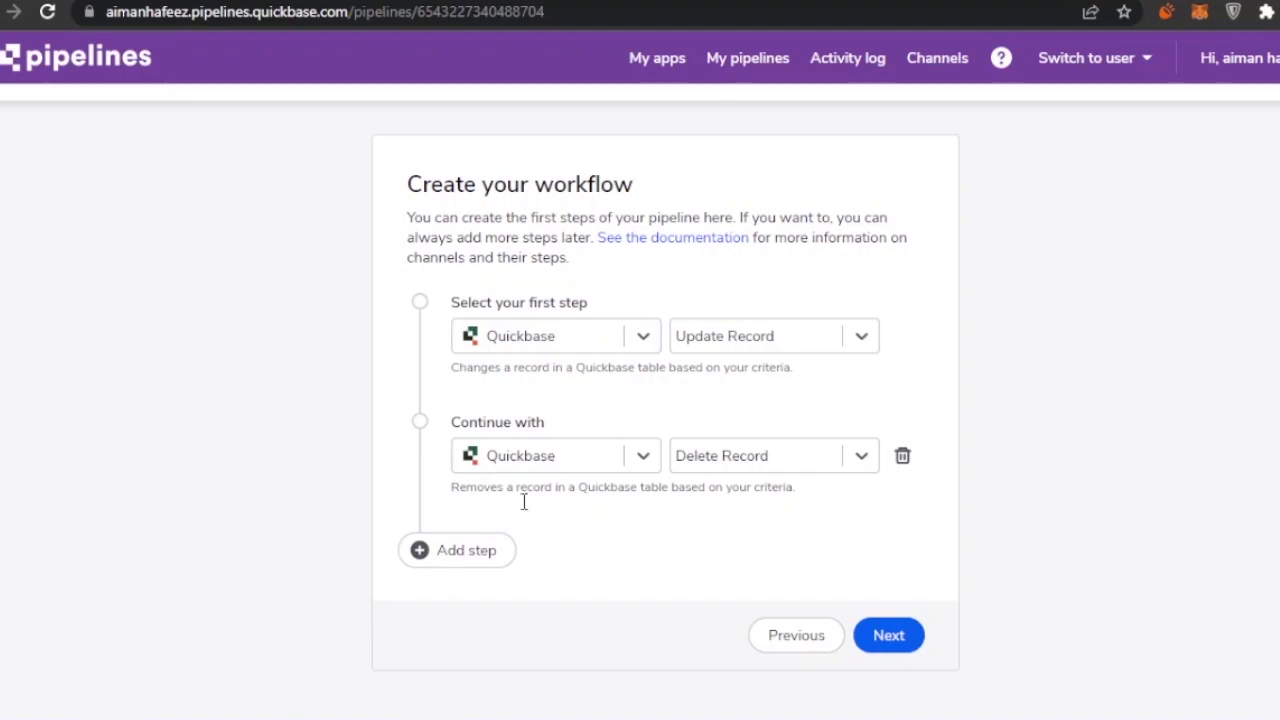
Step: Add a third step with Quickbase channel and the Look Up a Record action
left_click(490, 555)
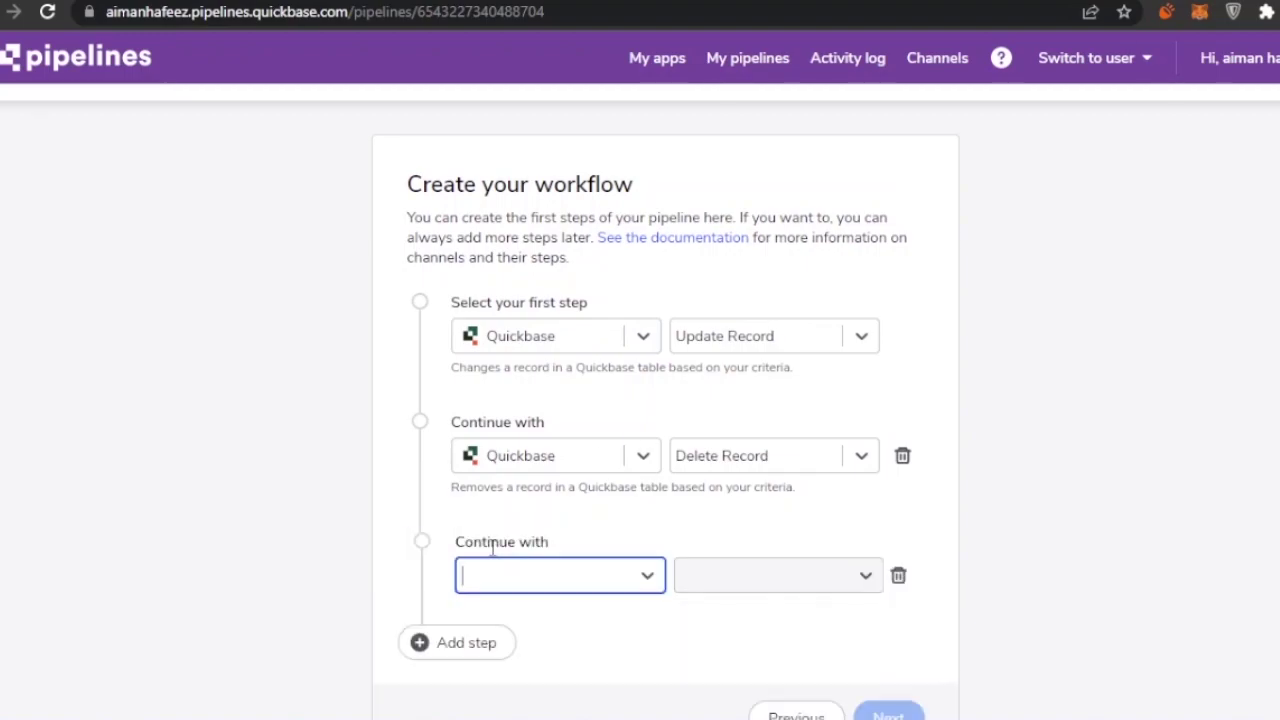
left_click(645, 577)
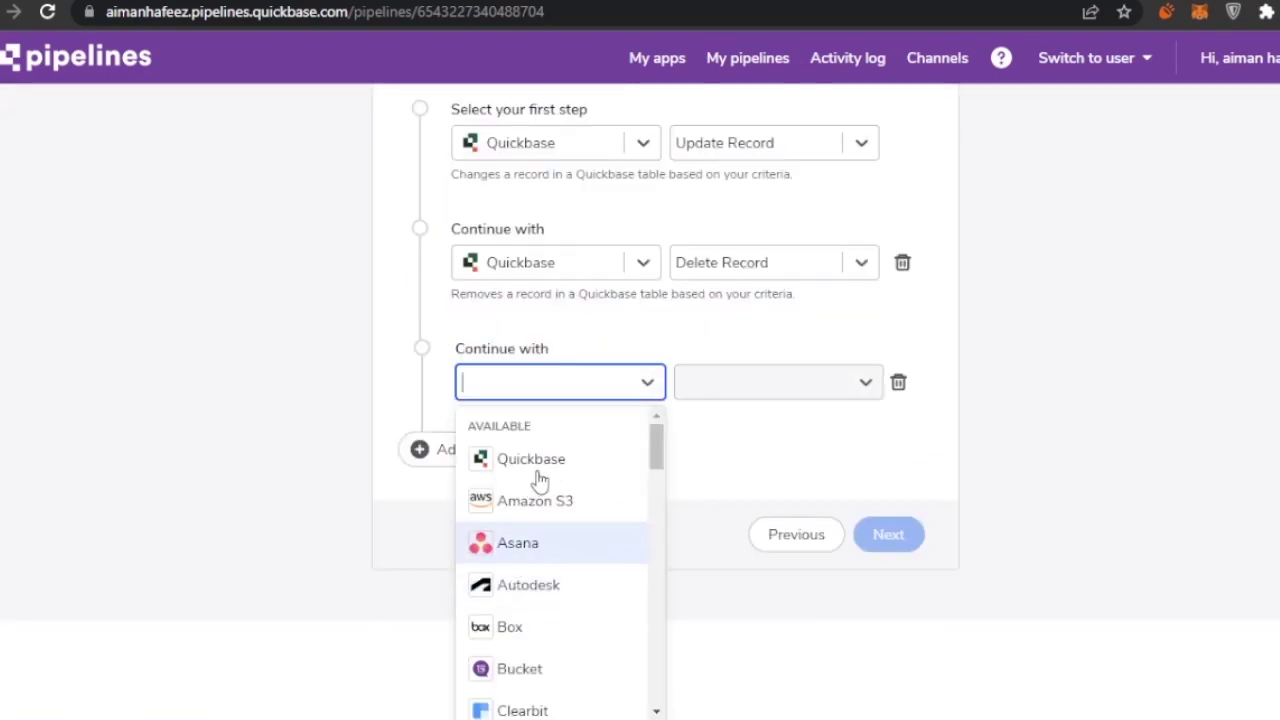
left_click(857, 392)
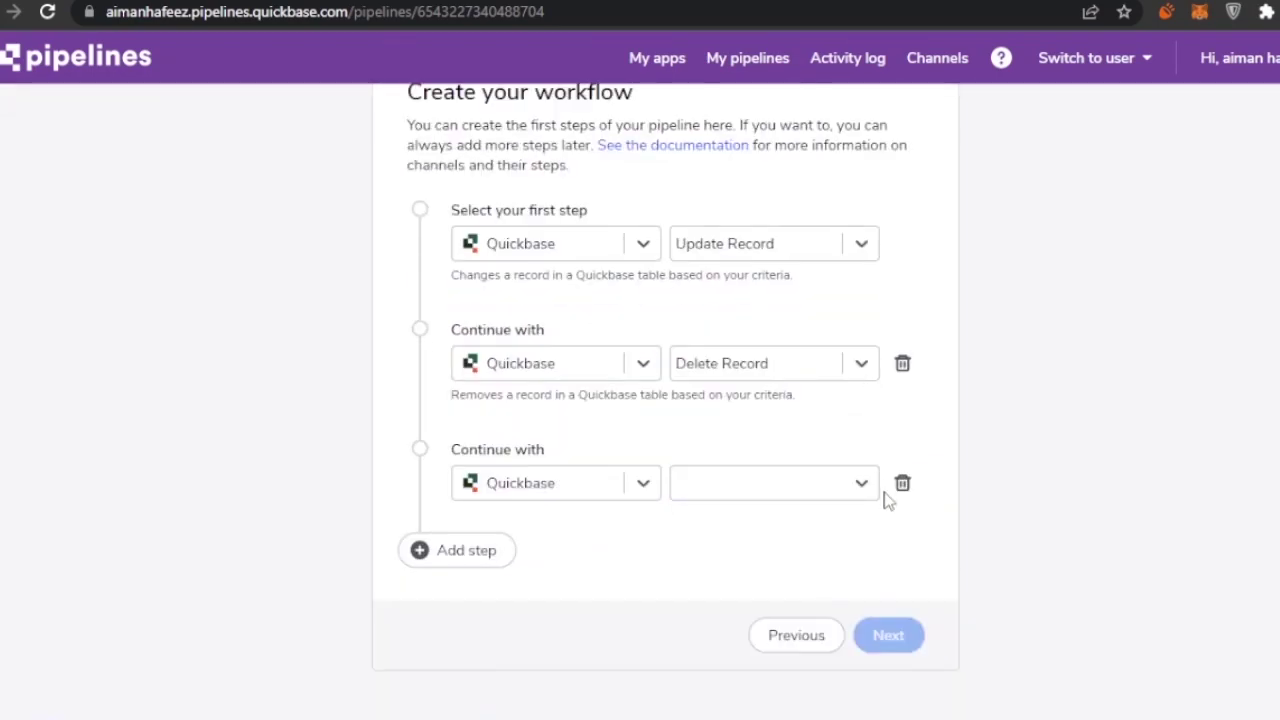
left_click(857, 485)
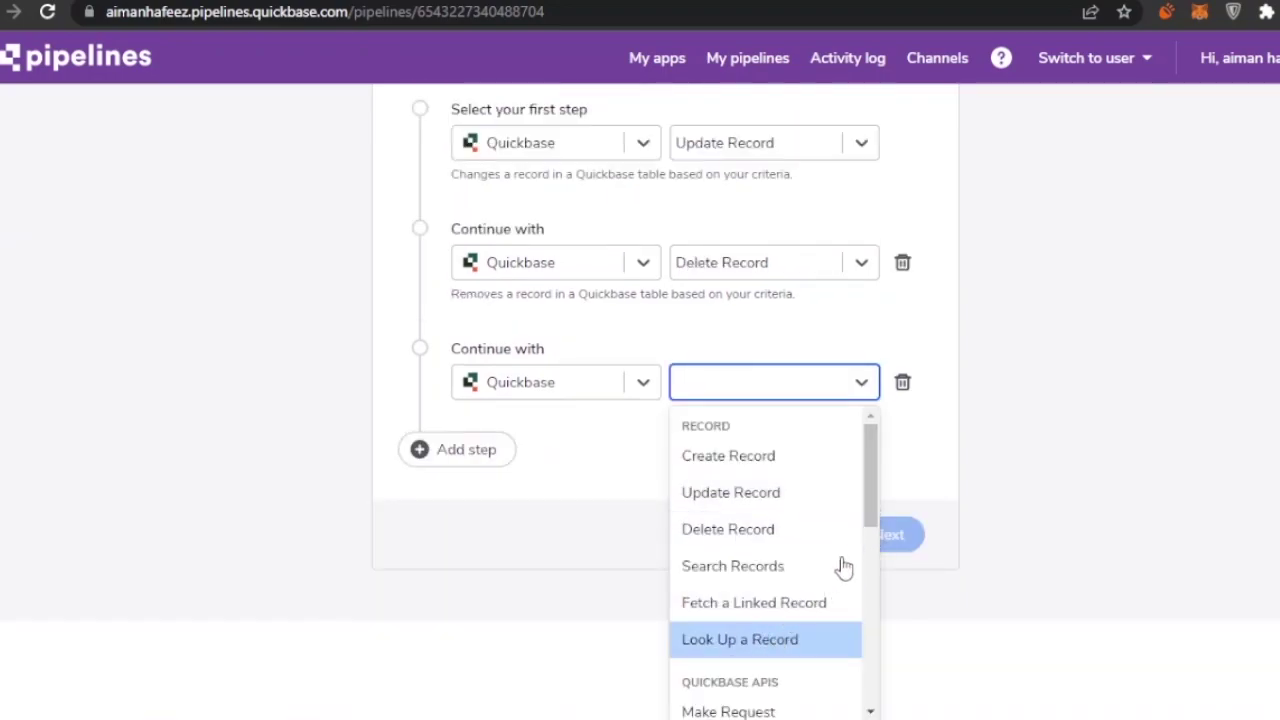
key("Return")
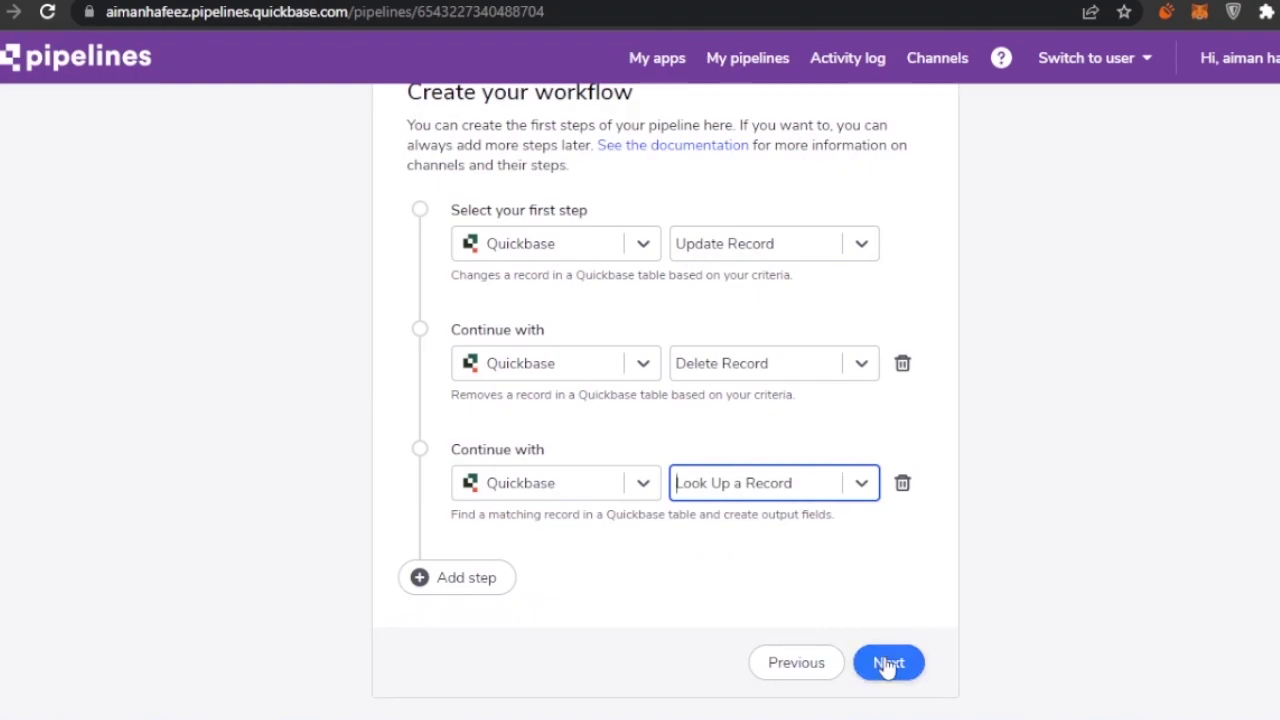
Step: Save the workflow and review steps A–C and the Channels panel in the pipeline builder
left_click(886, 665)
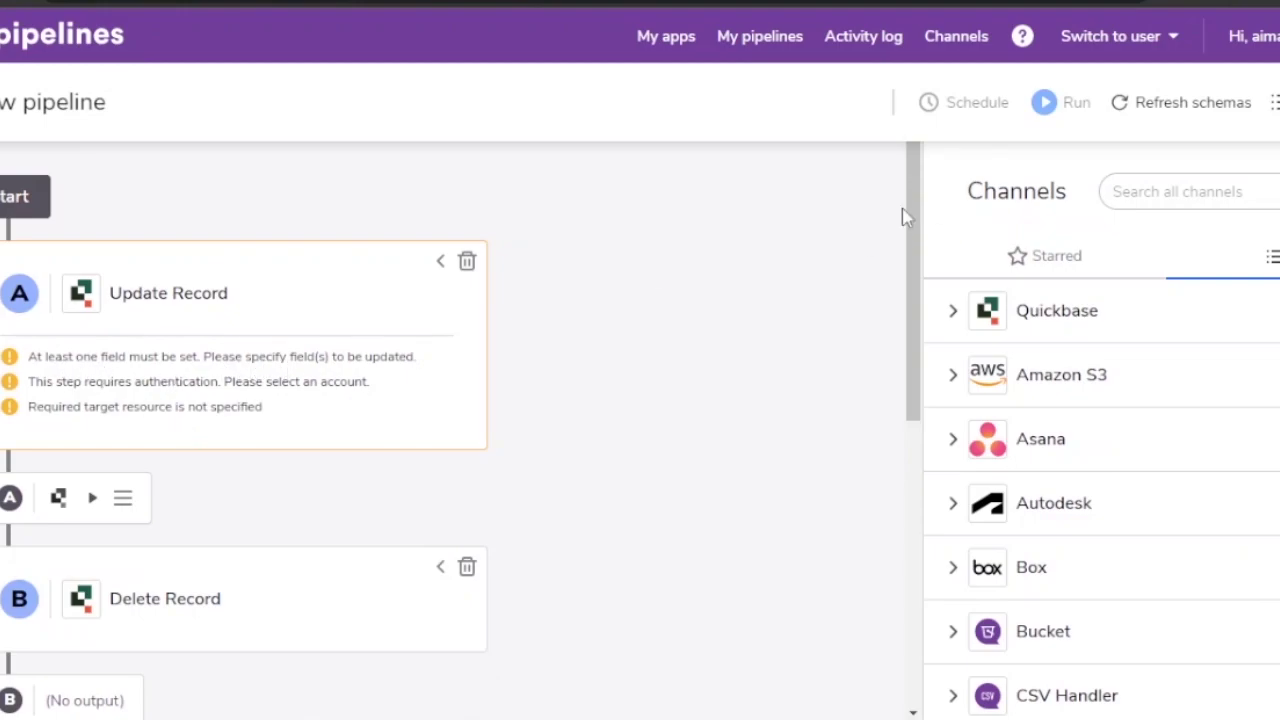
scroll(913, 293, "down", 2)
left_click_drag(913, 293, 911, 457)
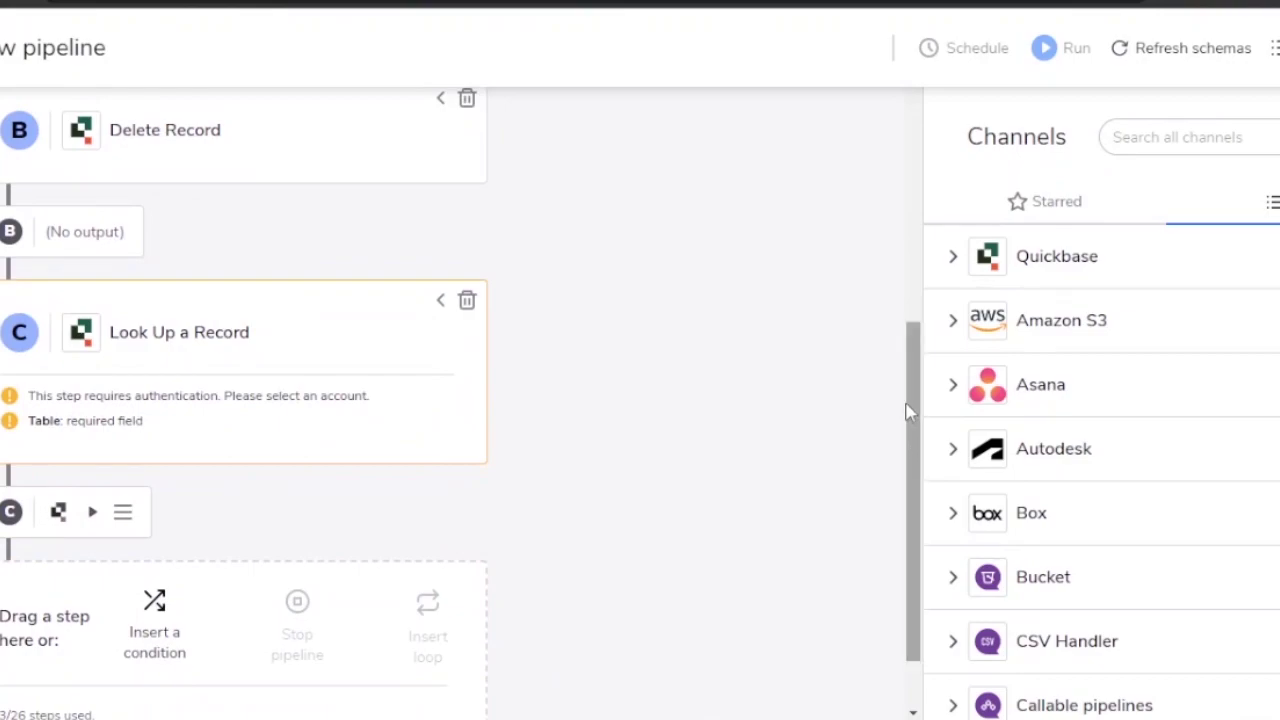
left_click_drag(910, 407, 920, 563)
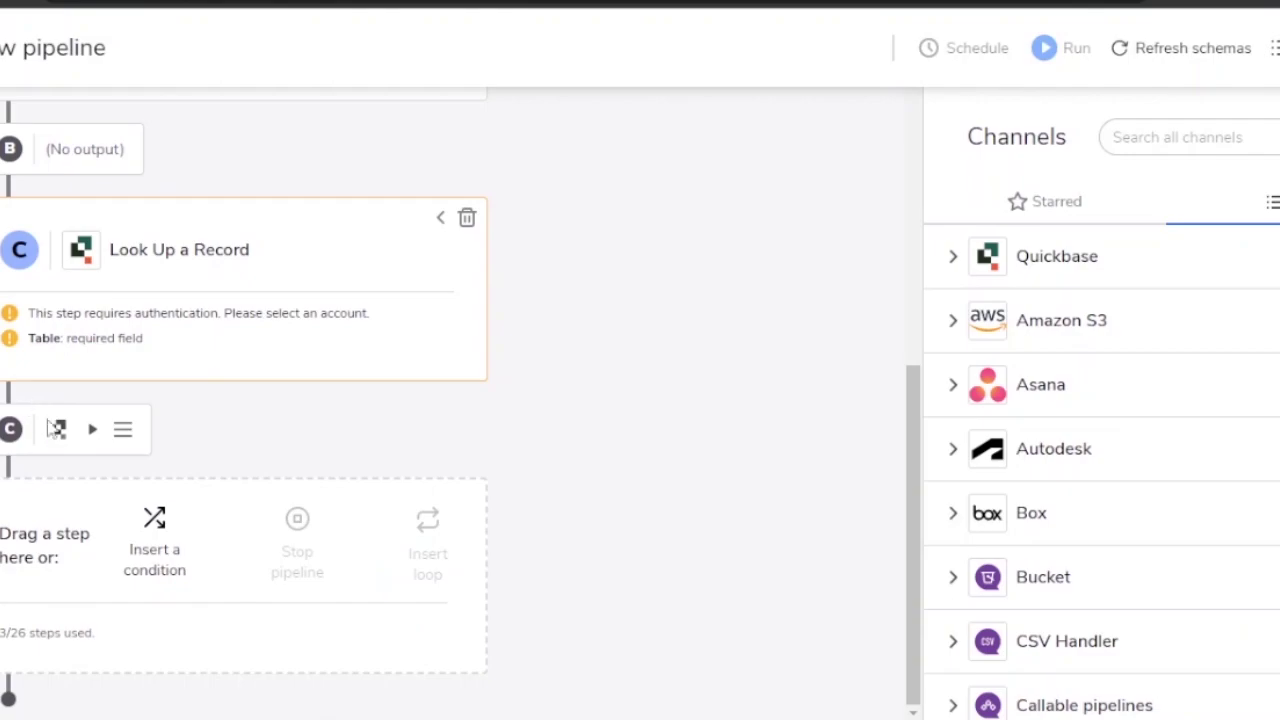
mouse_move(60, 438)
scroll(923, 274, "up", 6)
mouse_move(73, 500)
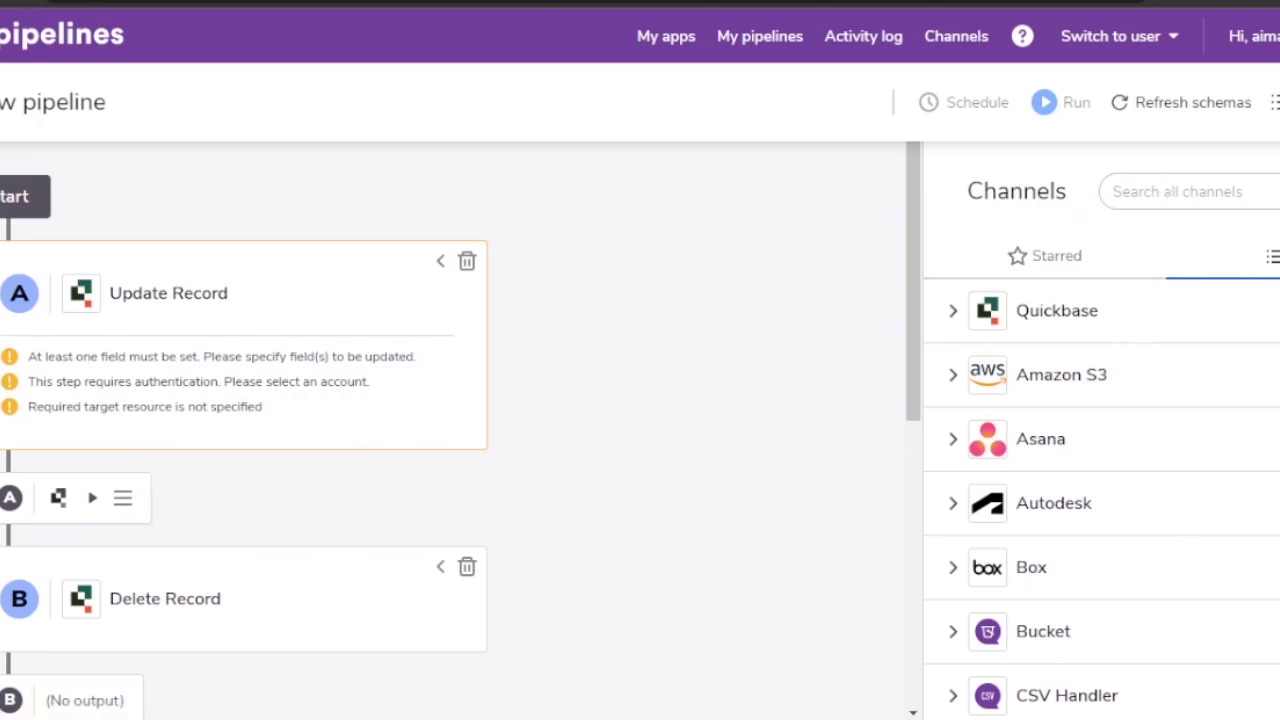
scroll(1100, 500, "down", 15)
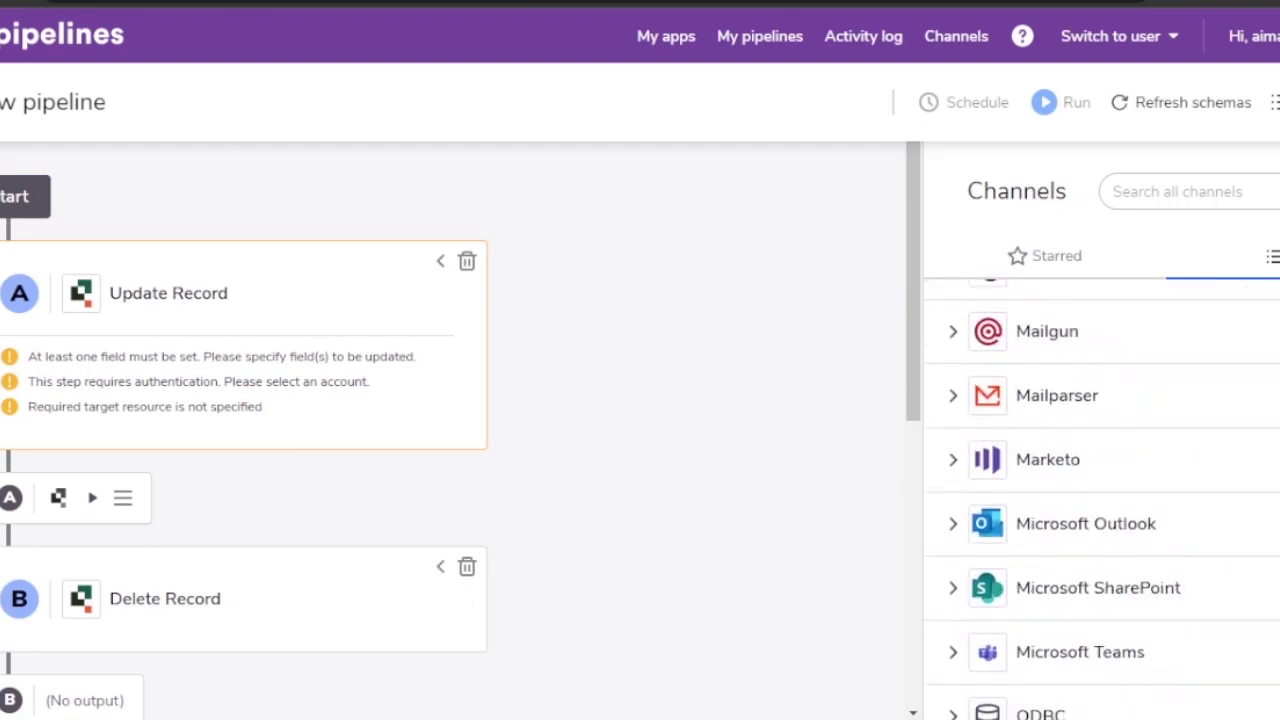
scroll(1100, 500, "up", 12)
scroll(1100, 500, "down", 20)
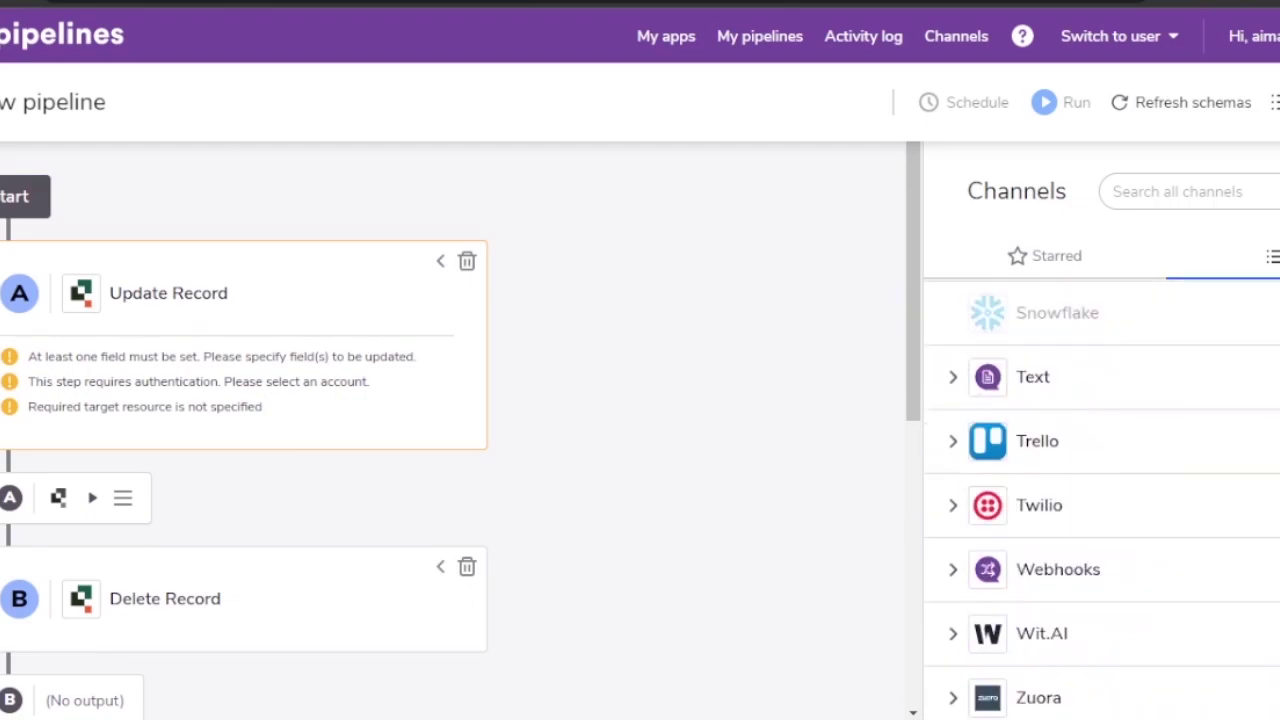
scroll(1100, 500, "up", 20)
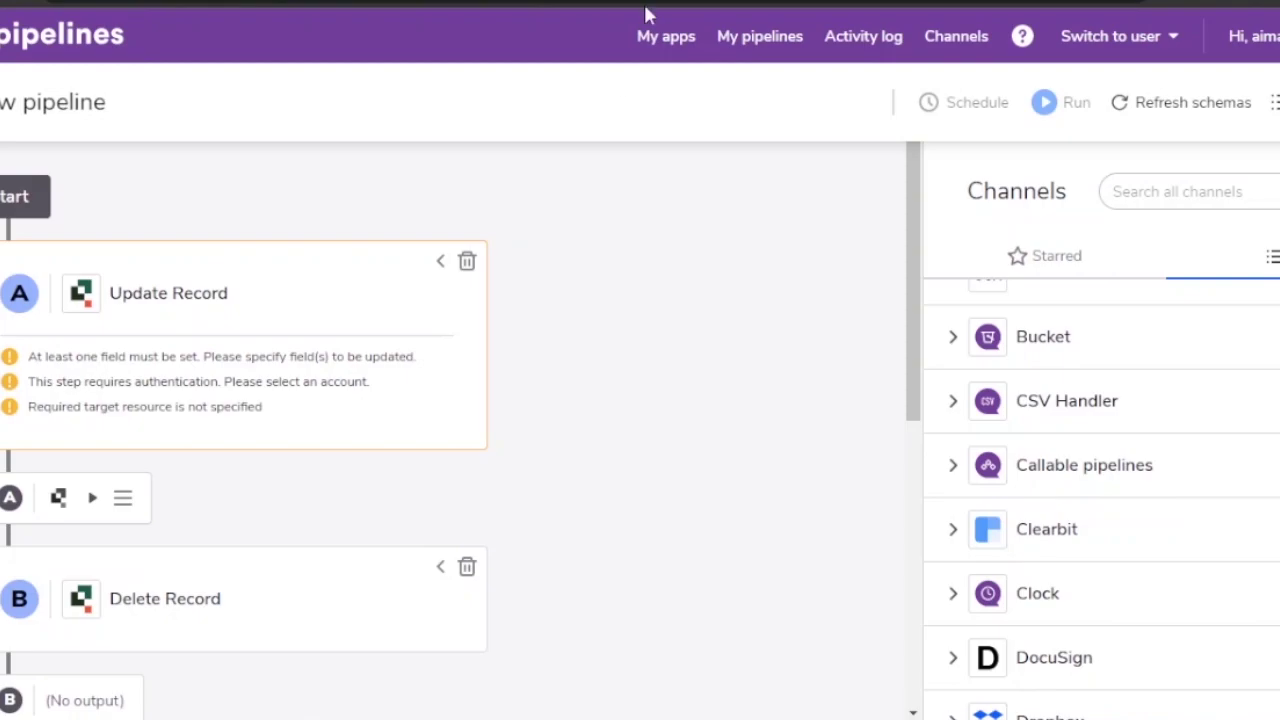
Step: From My Apps, build a new app from the Managing projects template
left_click(667, 50)
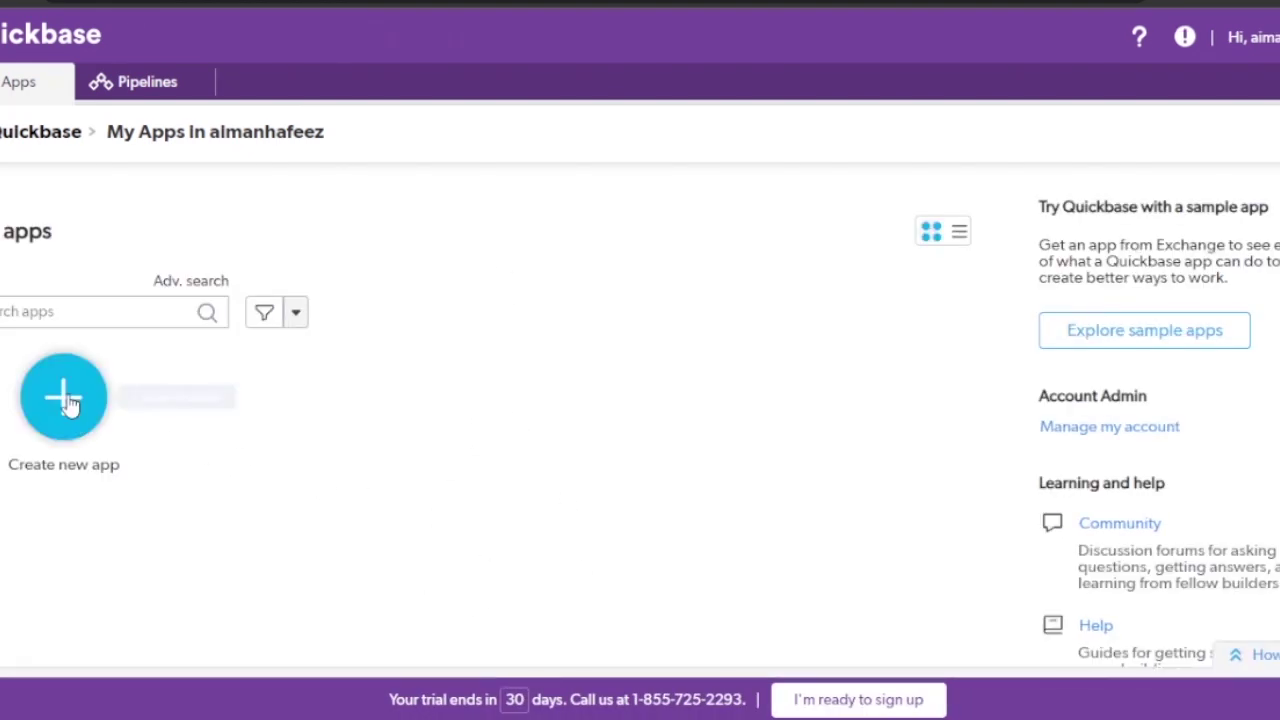
left_click(66, 400)
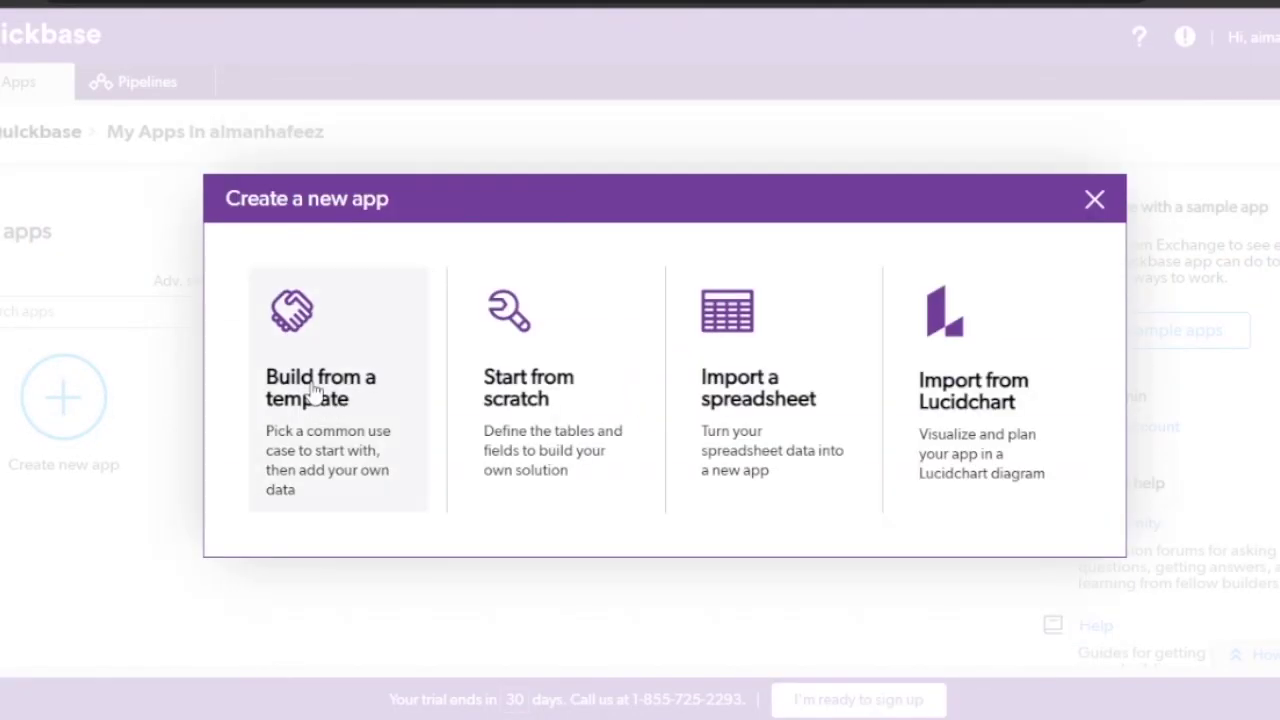
left_click(314, 392)
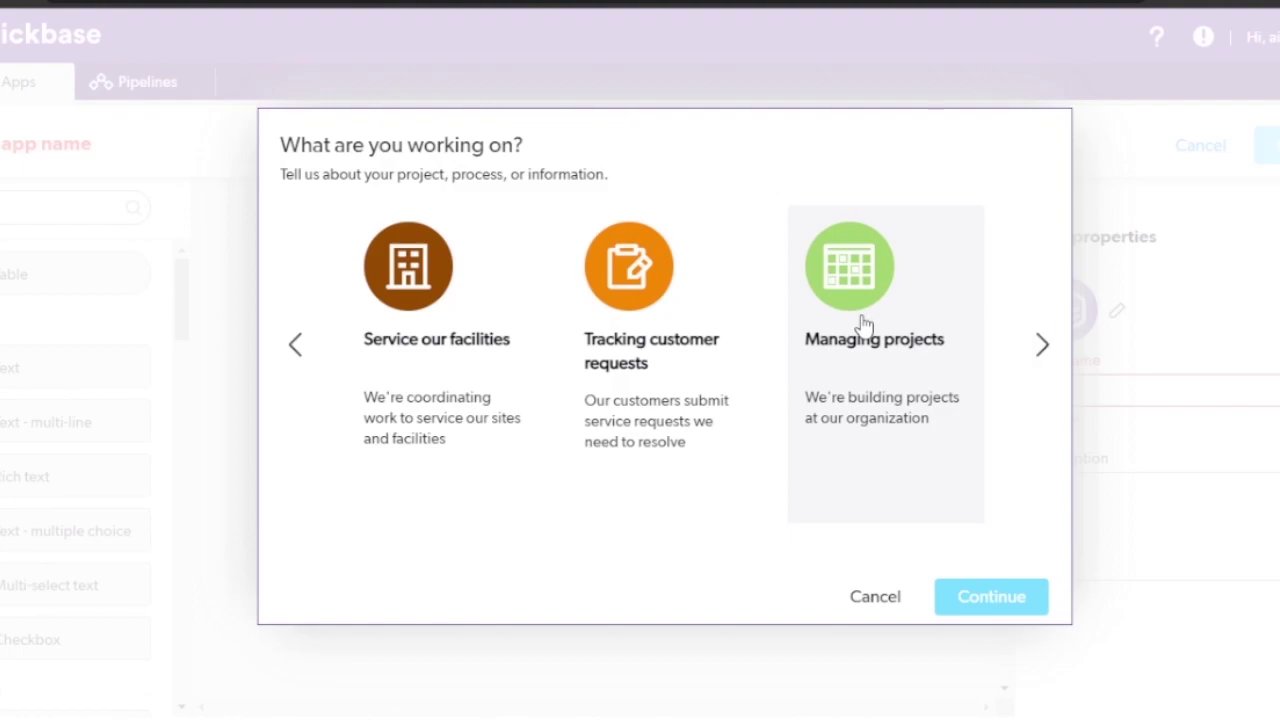
left_click(864, 325)
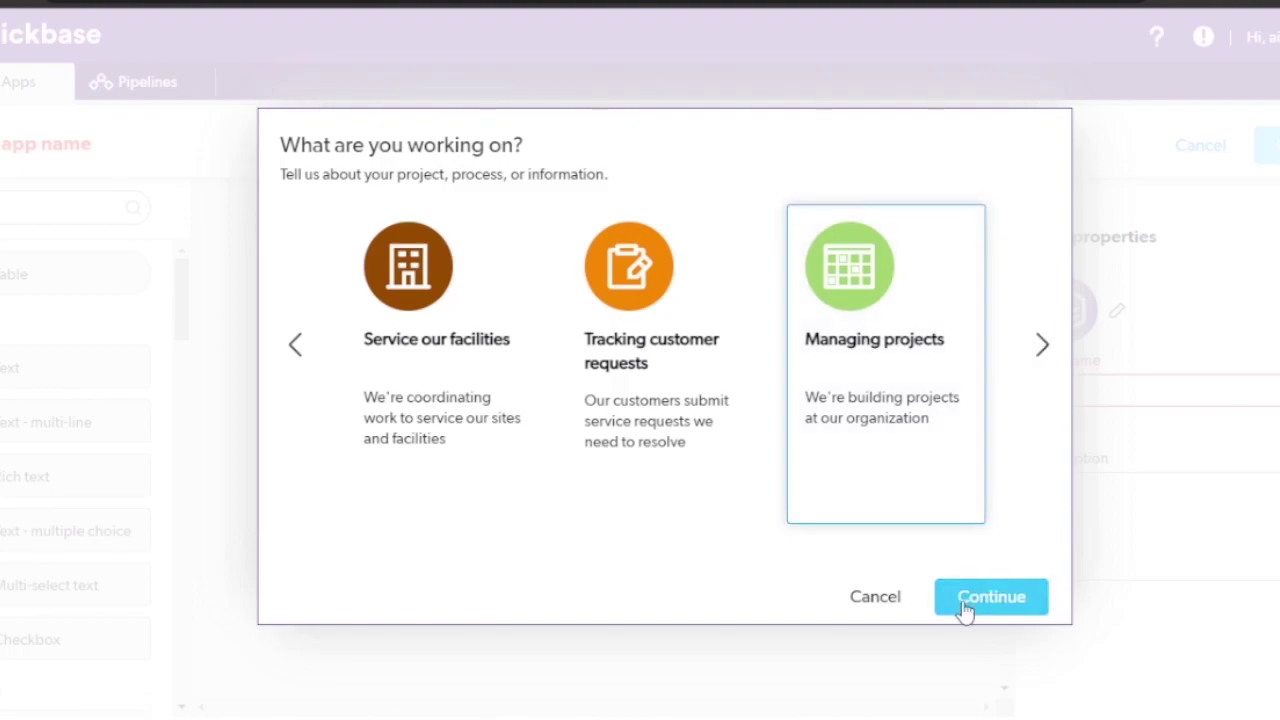
left_click(965, 598)
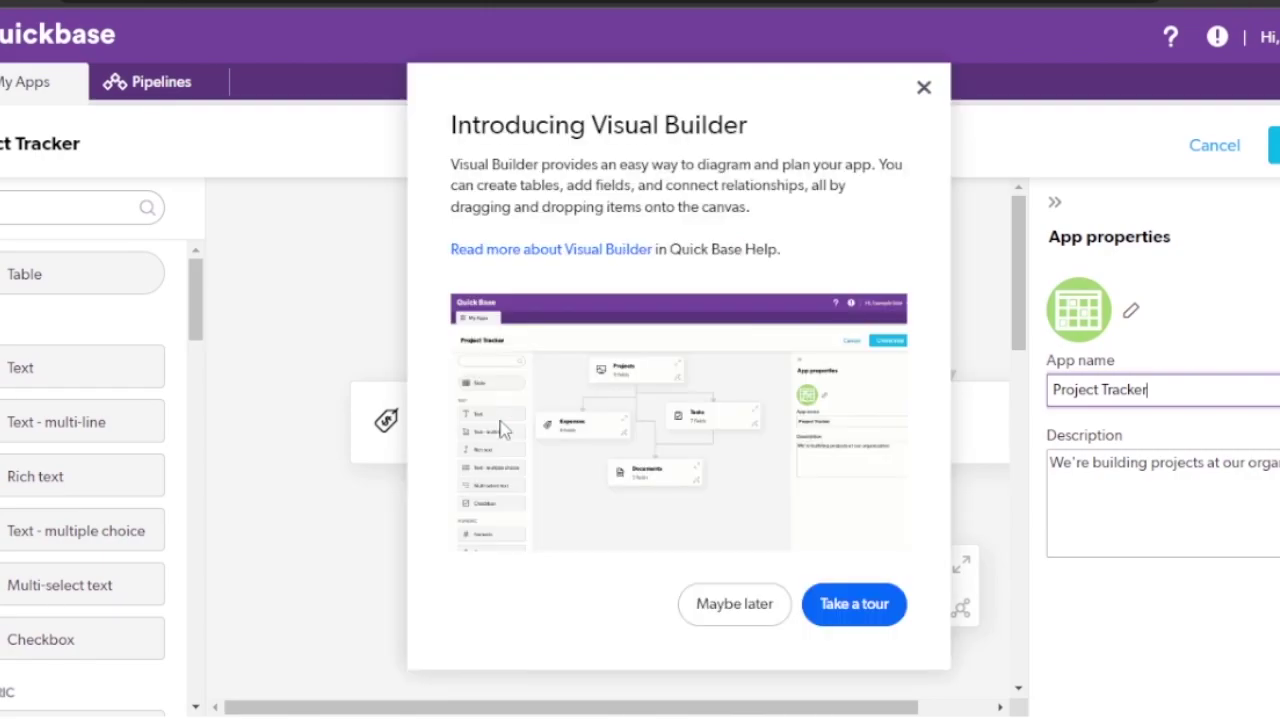
Step: Dismiss the Visual Builder intro, edit the app description, and try dragging Duration fields onto tables
left_click(734, 603)
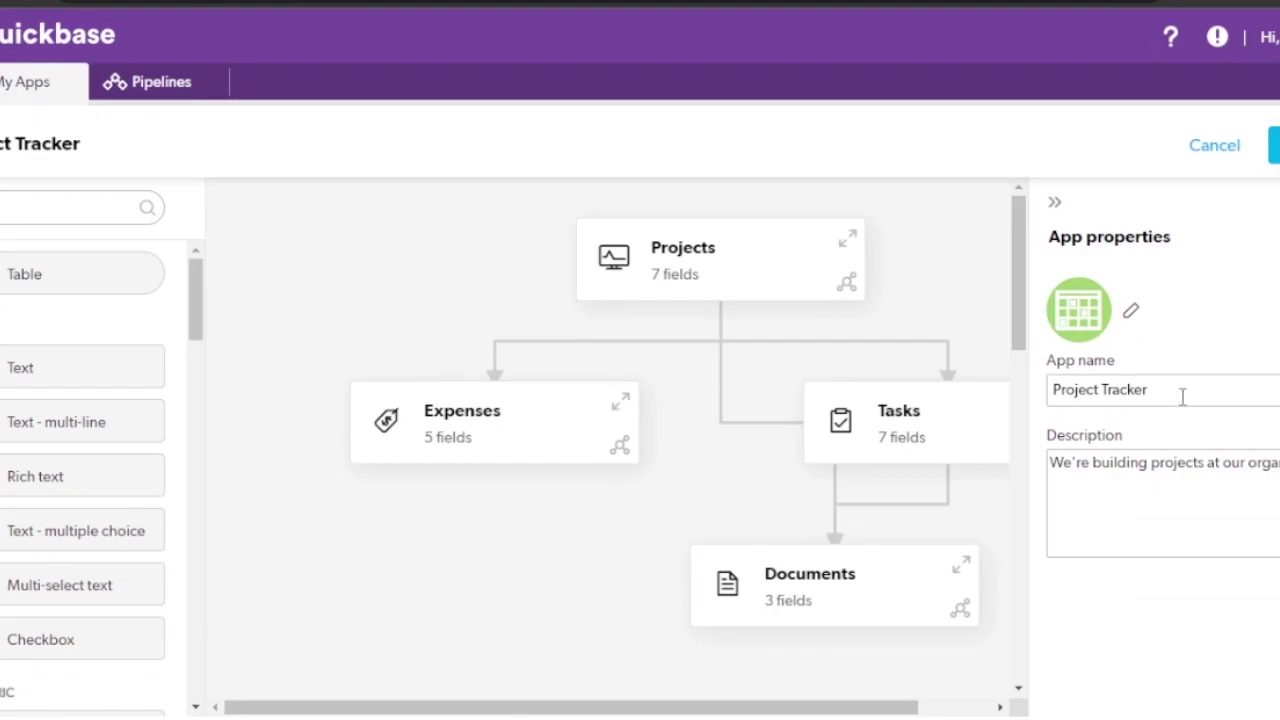
left_click(1179, 489)
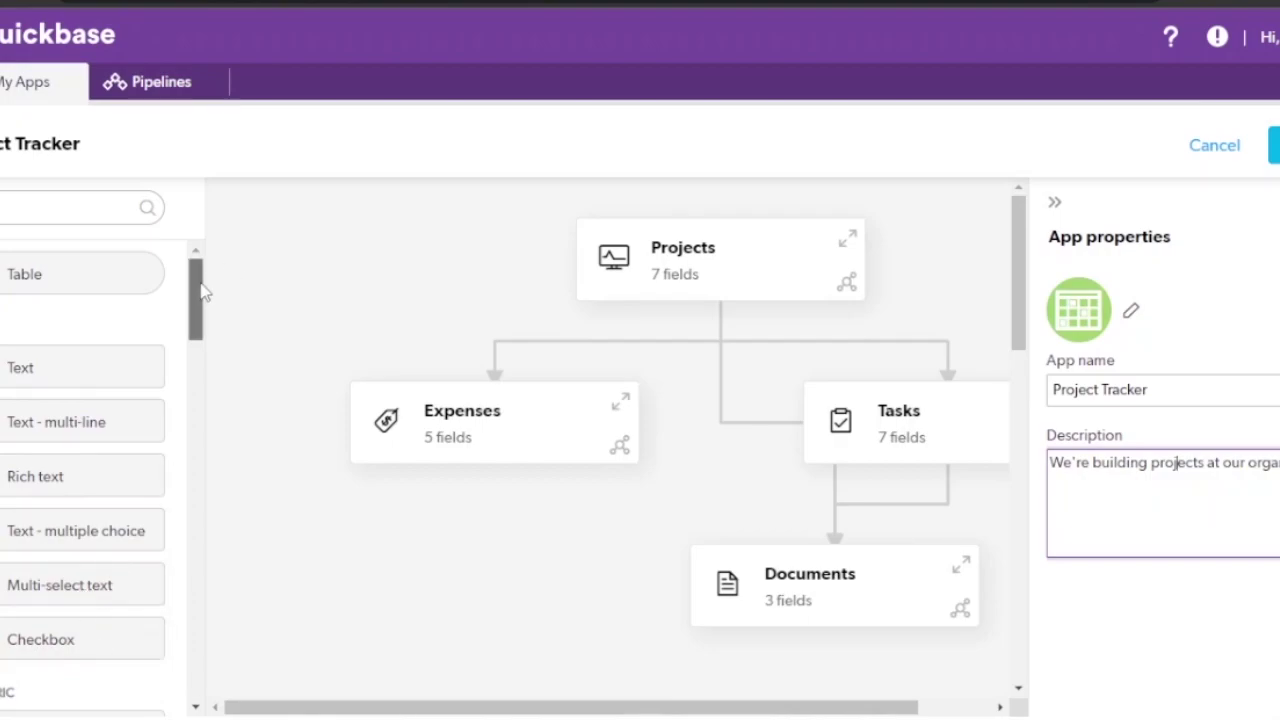
left_click_drag(197, 285, 198, 412)
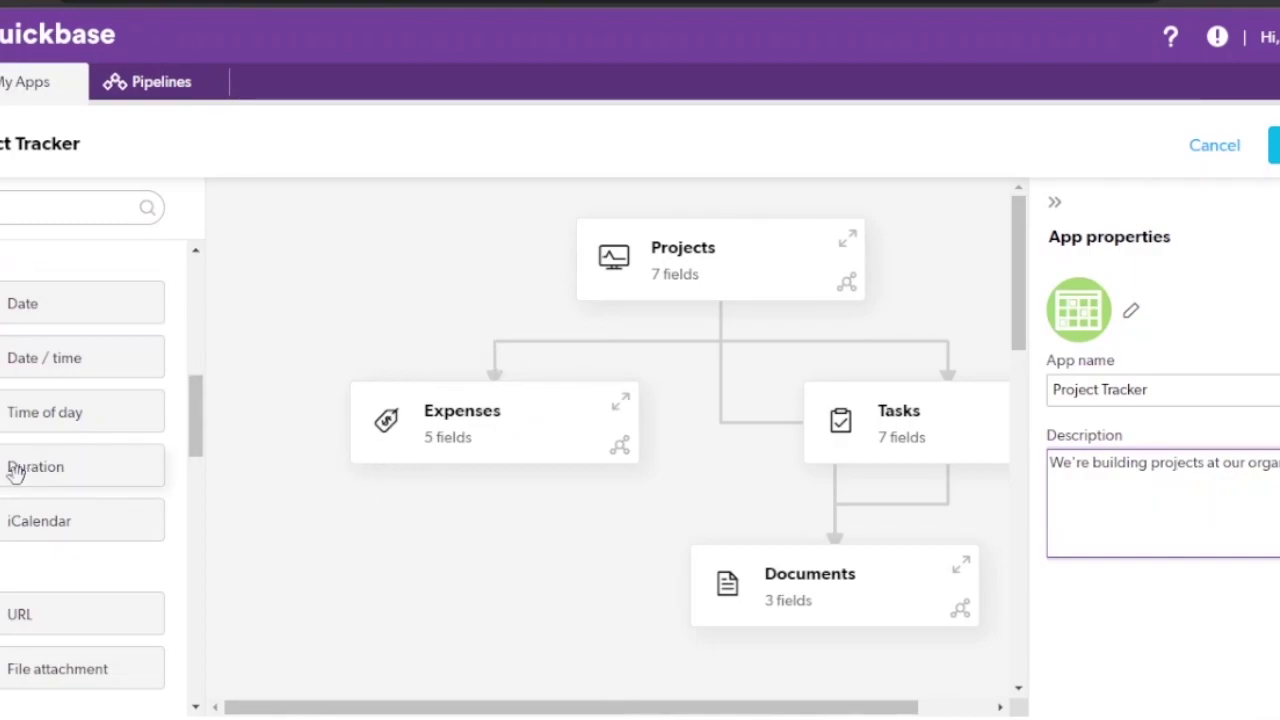
left_click_drag(16, 474, 520, 559)
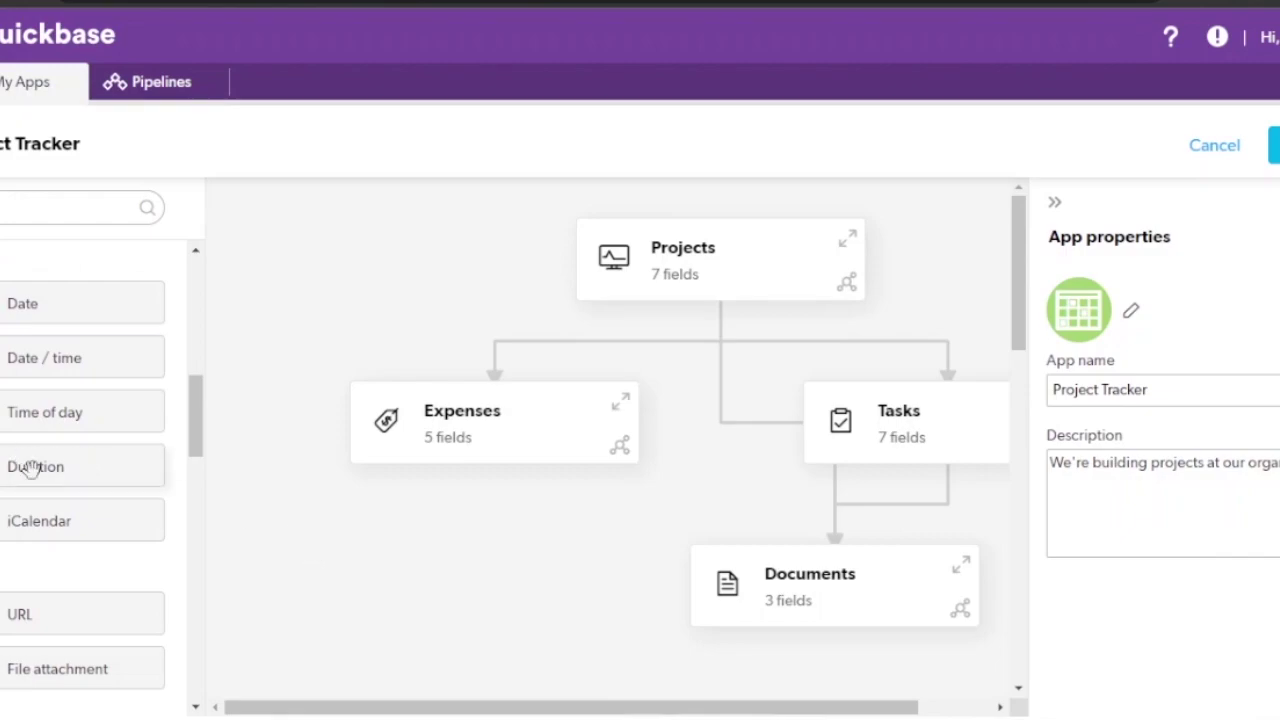
left_click_drag(29, 466, 529, 351)
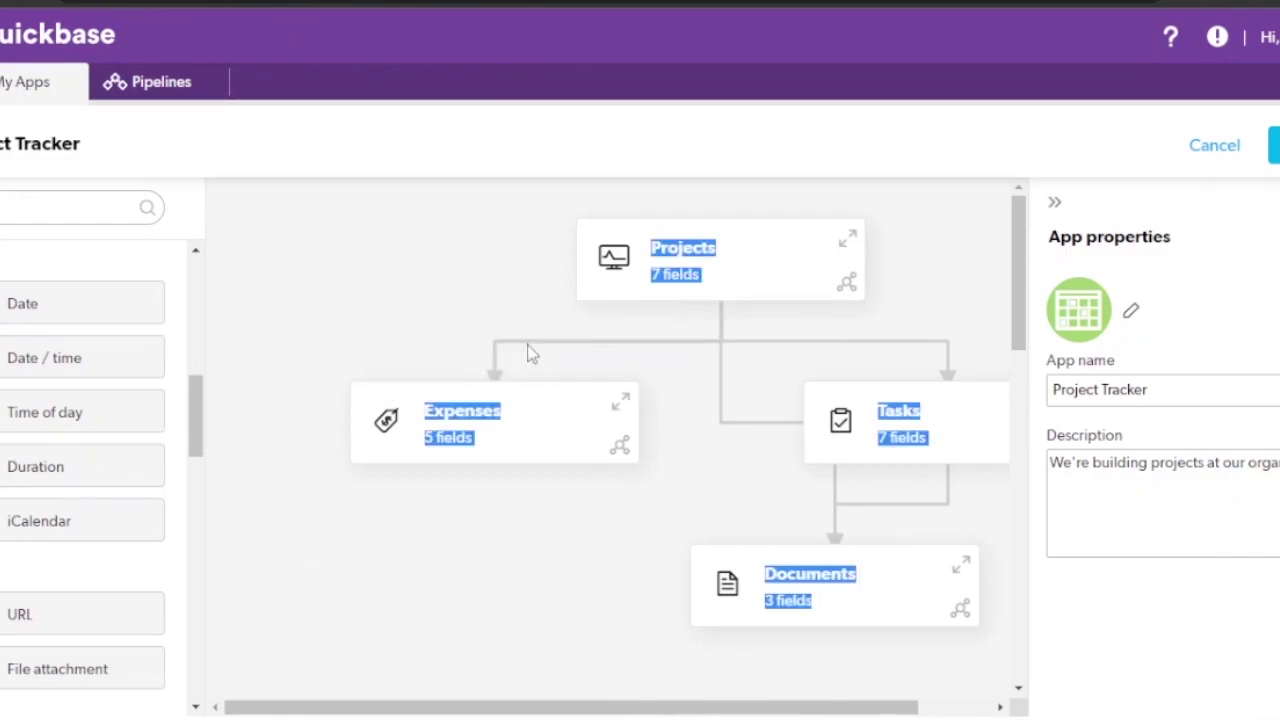
Step: Inspect the Projects–Expenses relationship and see which tables Documents can connect to
left_click(530, 350)
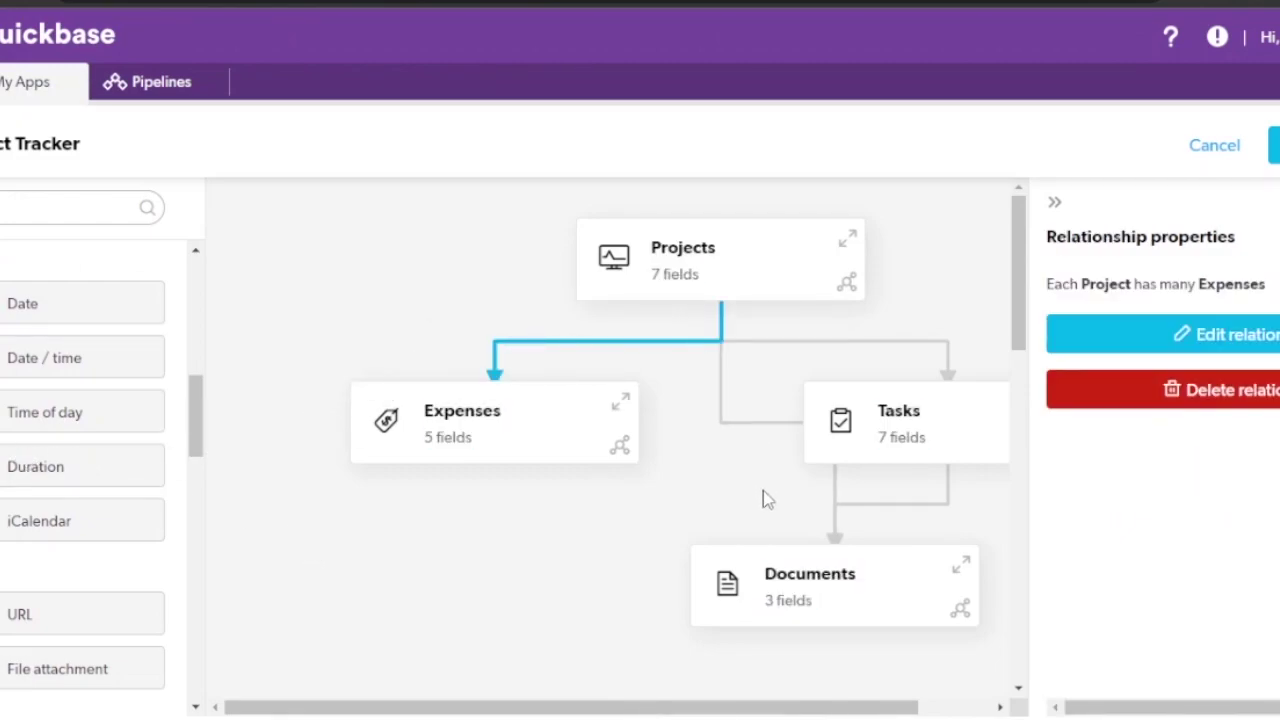
left_click(960, 612)
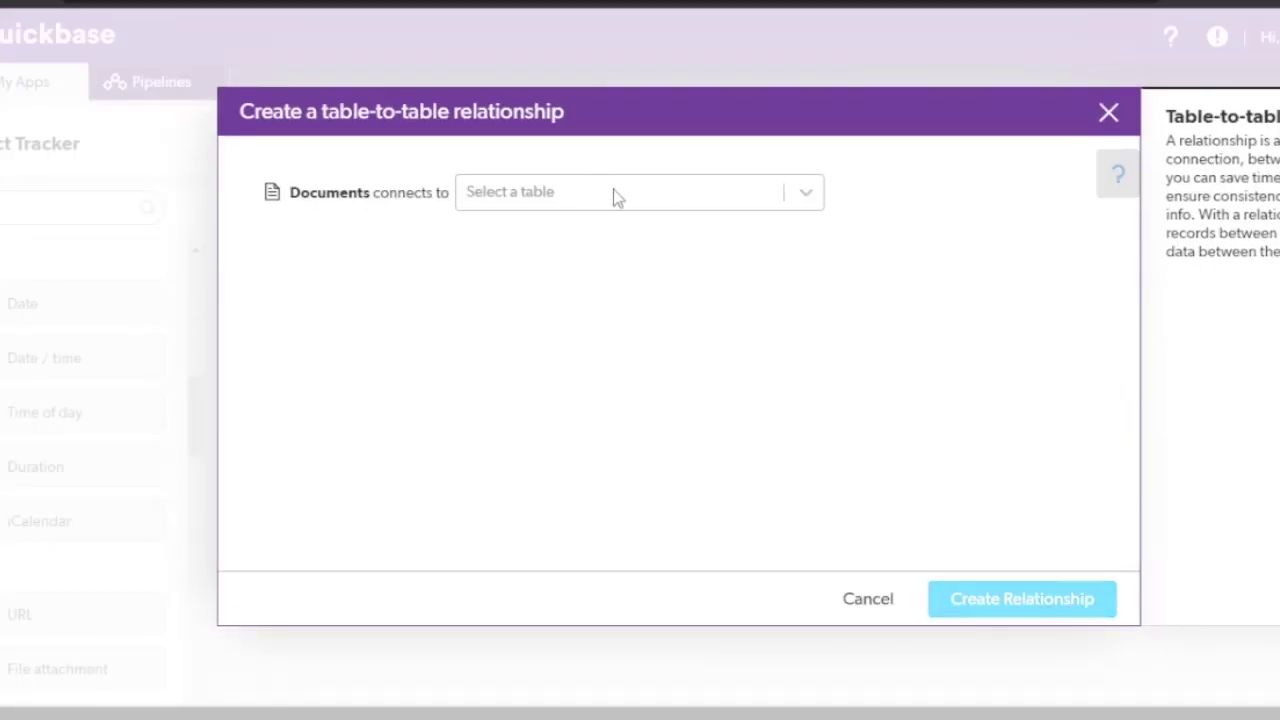
left_click(619, 201)
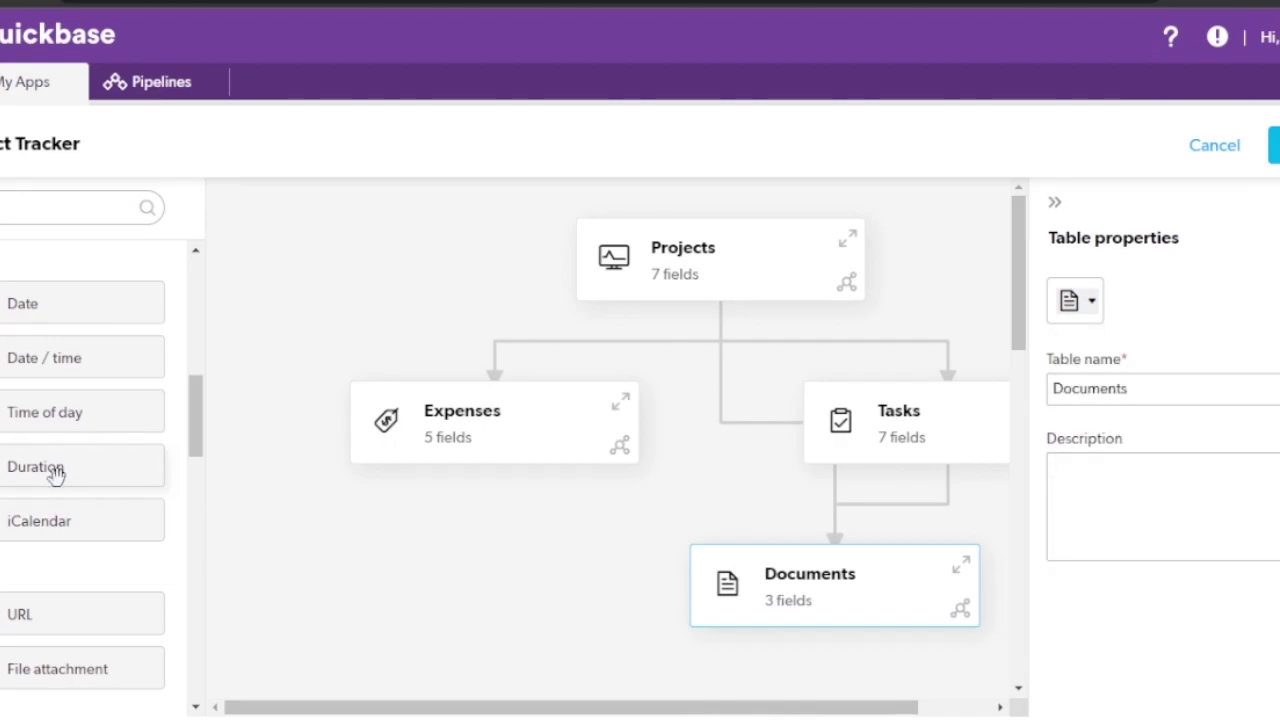
mouse_move(55, 475)
left_mouse_down()
mouse_move(563, 534)
mouse_move(563, 523)
mouse_move(57, 474)
left_mouse_up()
Step: Cancel a relationship from Expenses, then view the Projects table's properties and links
left_click(621, 455)
left_click(731, 201)
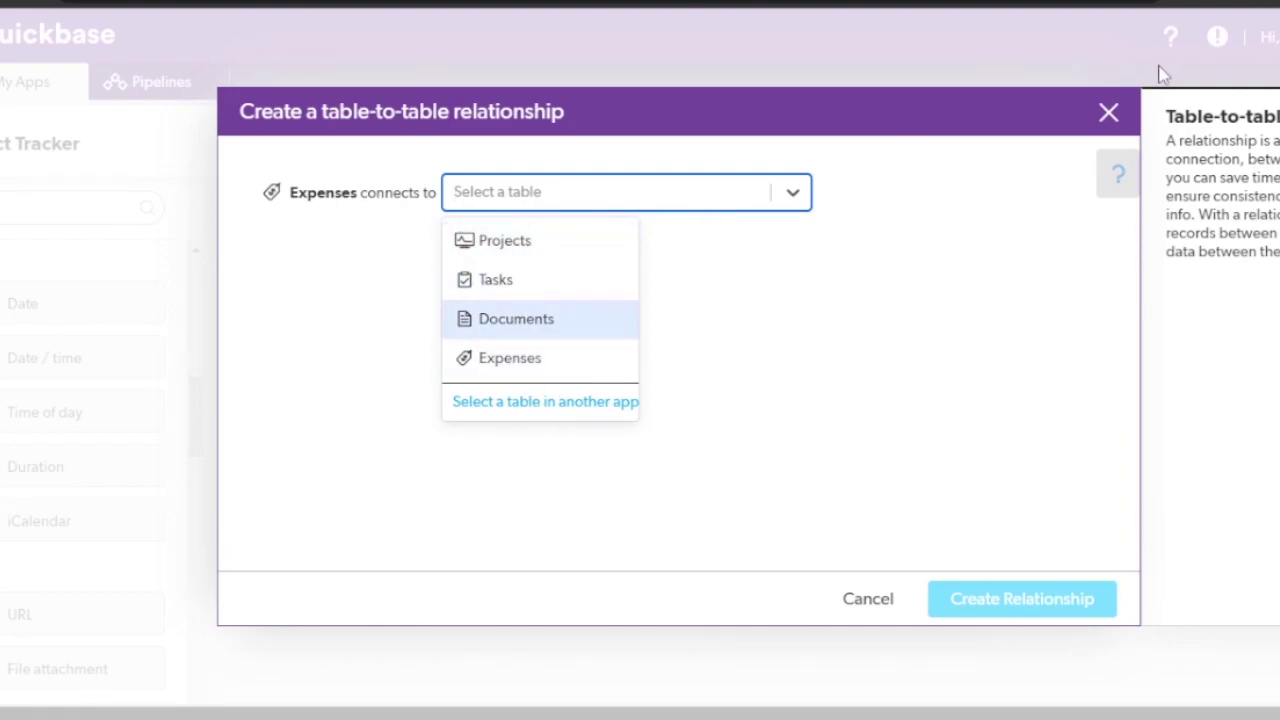
left_click(1102, 119)
left_click(1102, 119)
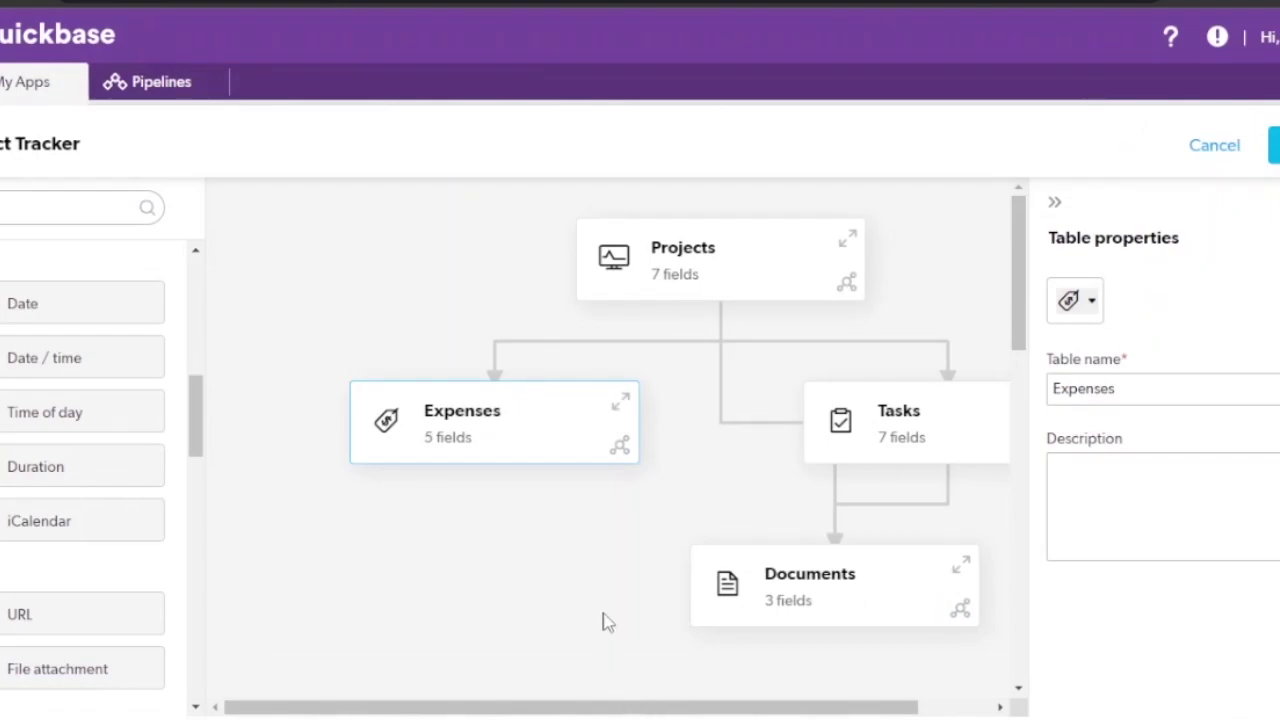
mouse_move(1018, 320)
left_mouse_down()
mouse_move(1006, 560)
mouse_move(1006, 309)
left_mouse_up()
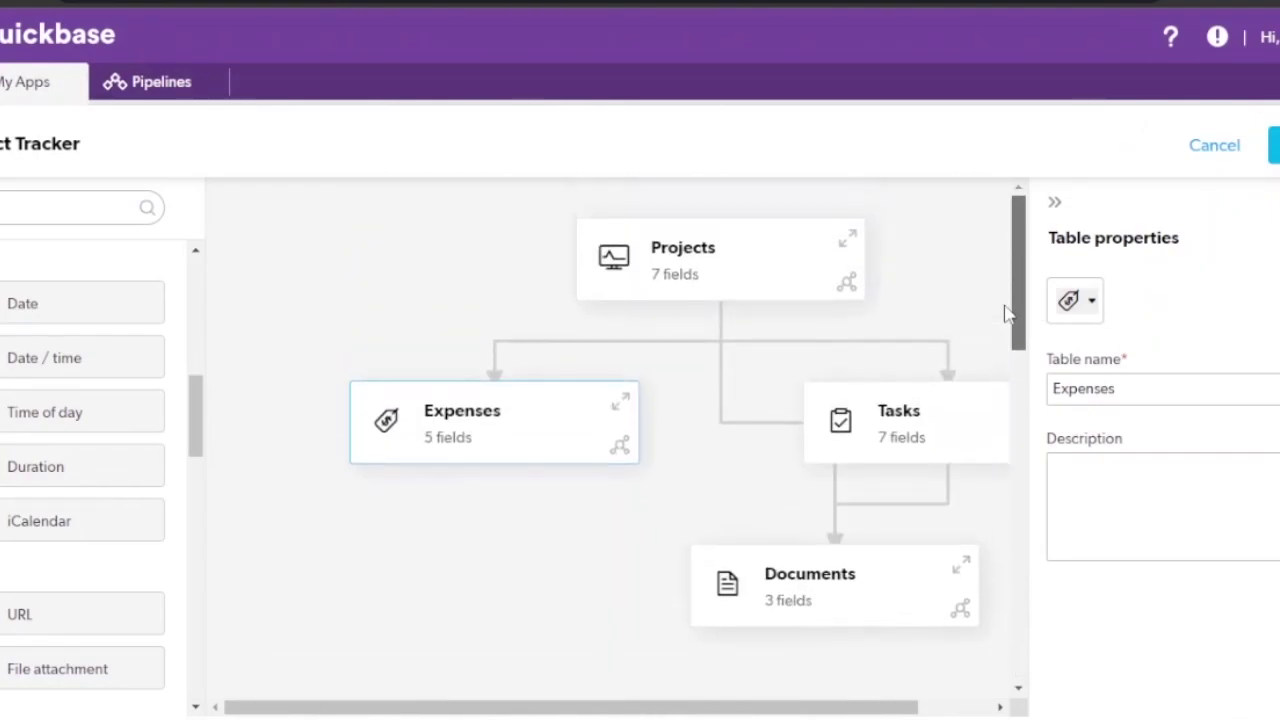
left_click(719, 256)
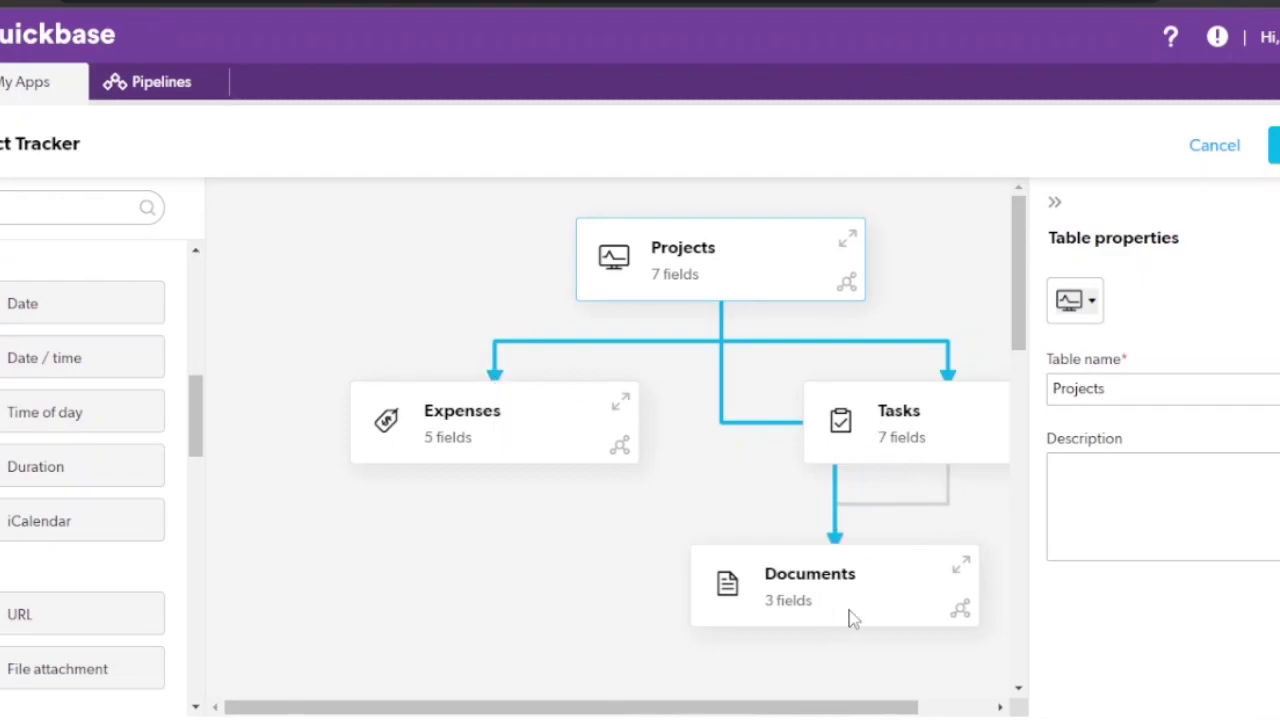
Step: Edit the Projects table description, then create the Project Tracker app
left_click(1147, 493)
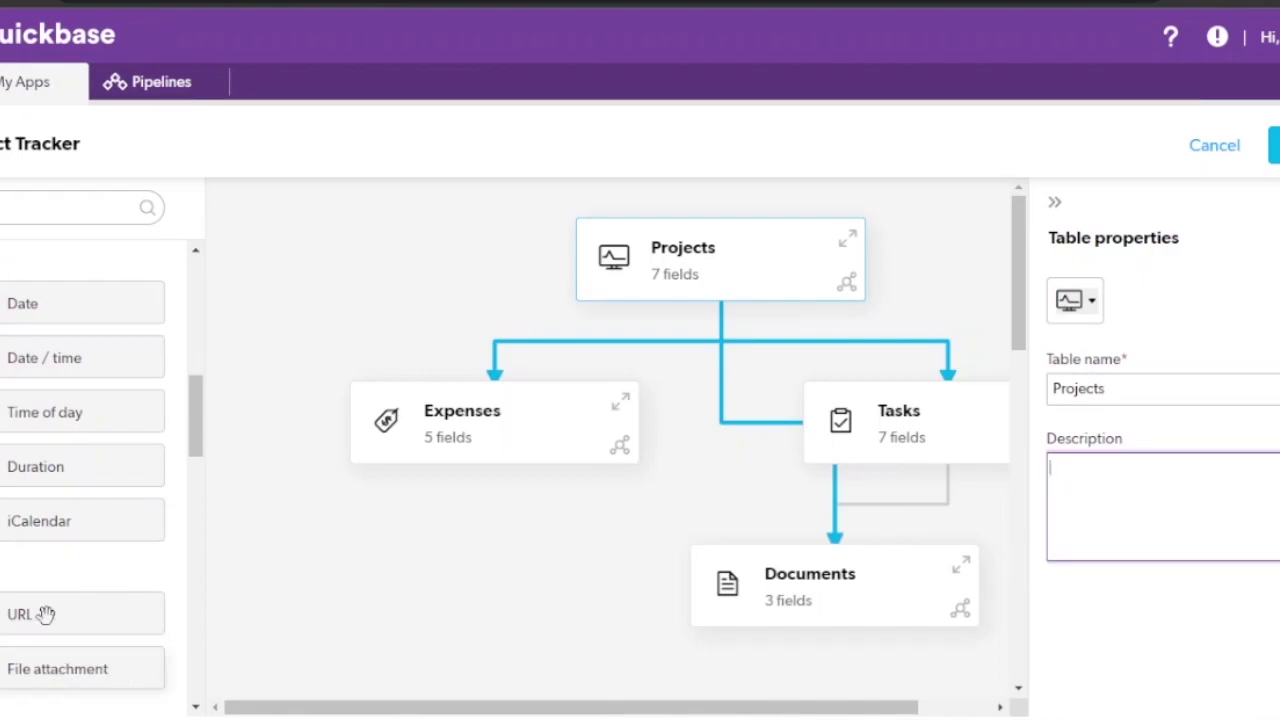
left_click_drag(197, 412, 197, 240)
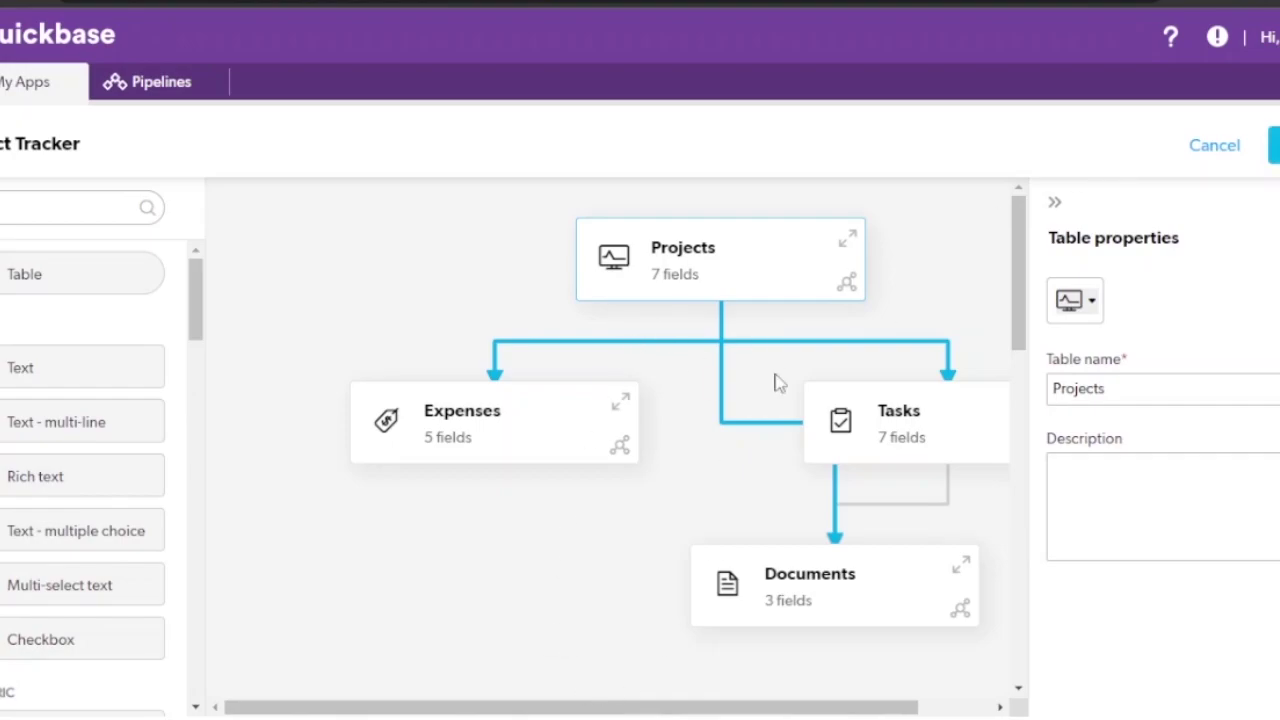
left_click(1272, 145)
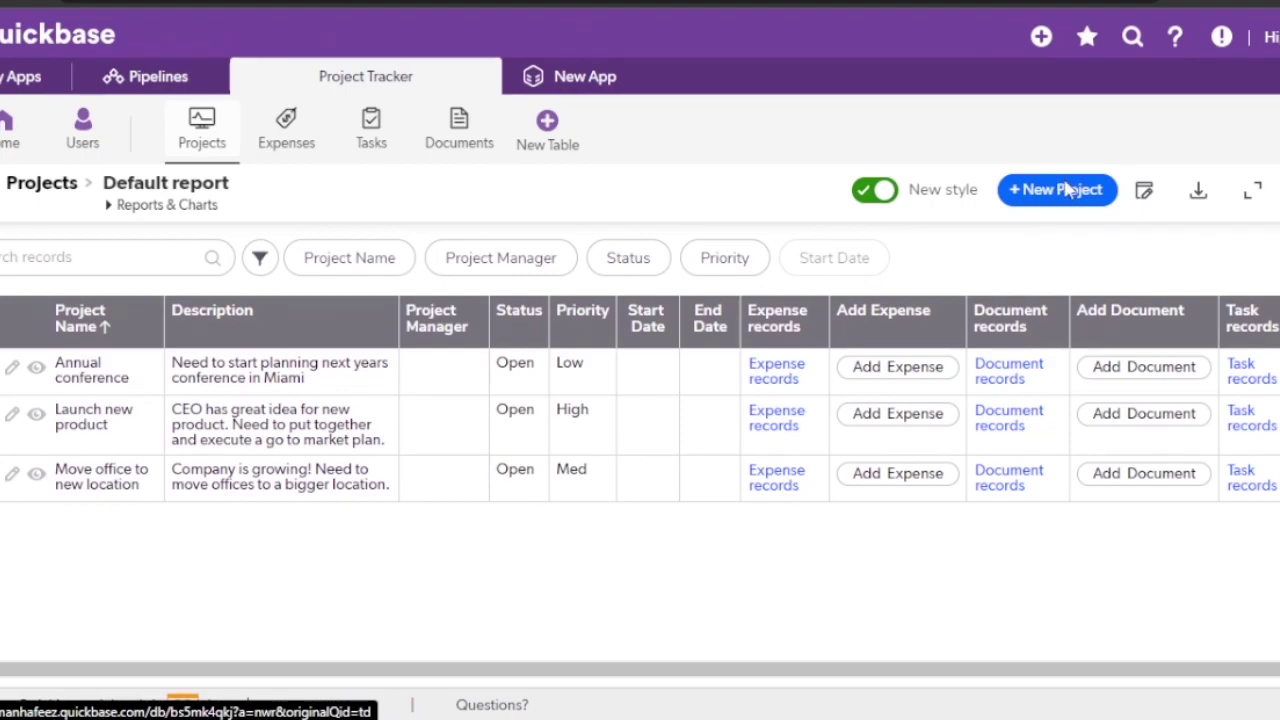
Step: Preview the Add Project form, then view the Expenses report's three sample expenses ($35,000.00 total)
left_click(1066, 190)
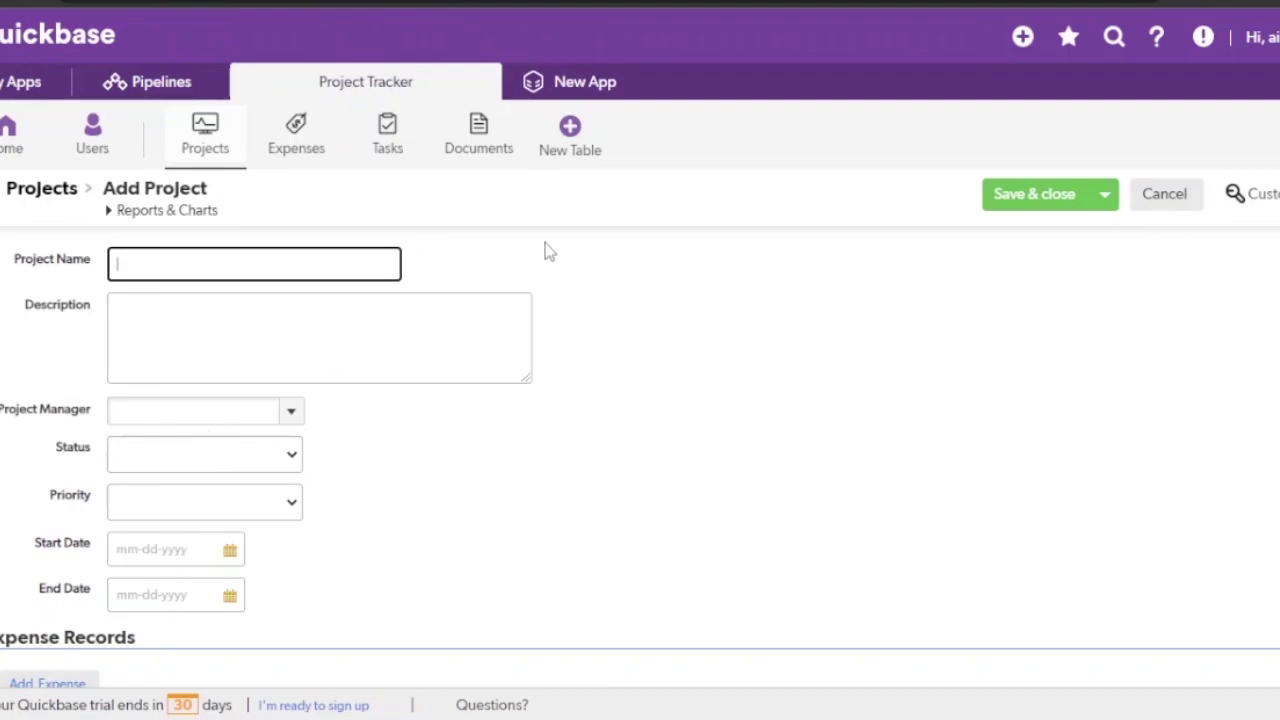
left_click(293, 130)
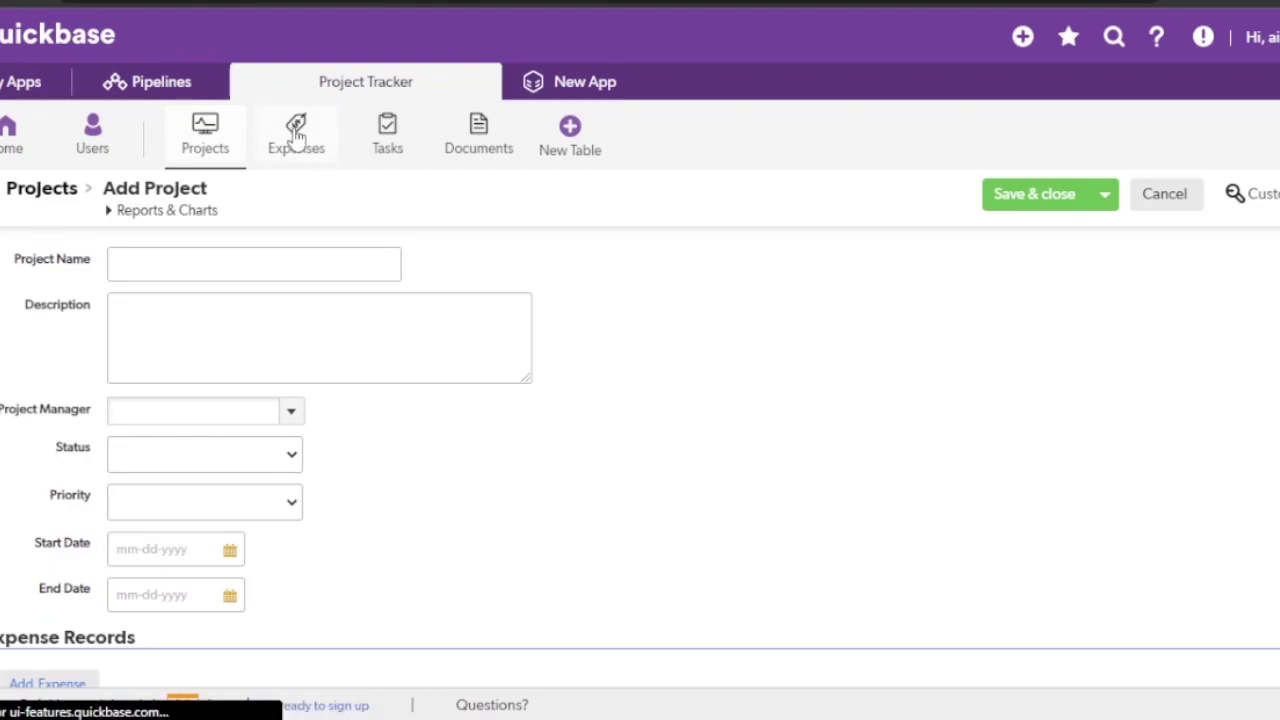
left_click(297, 130)
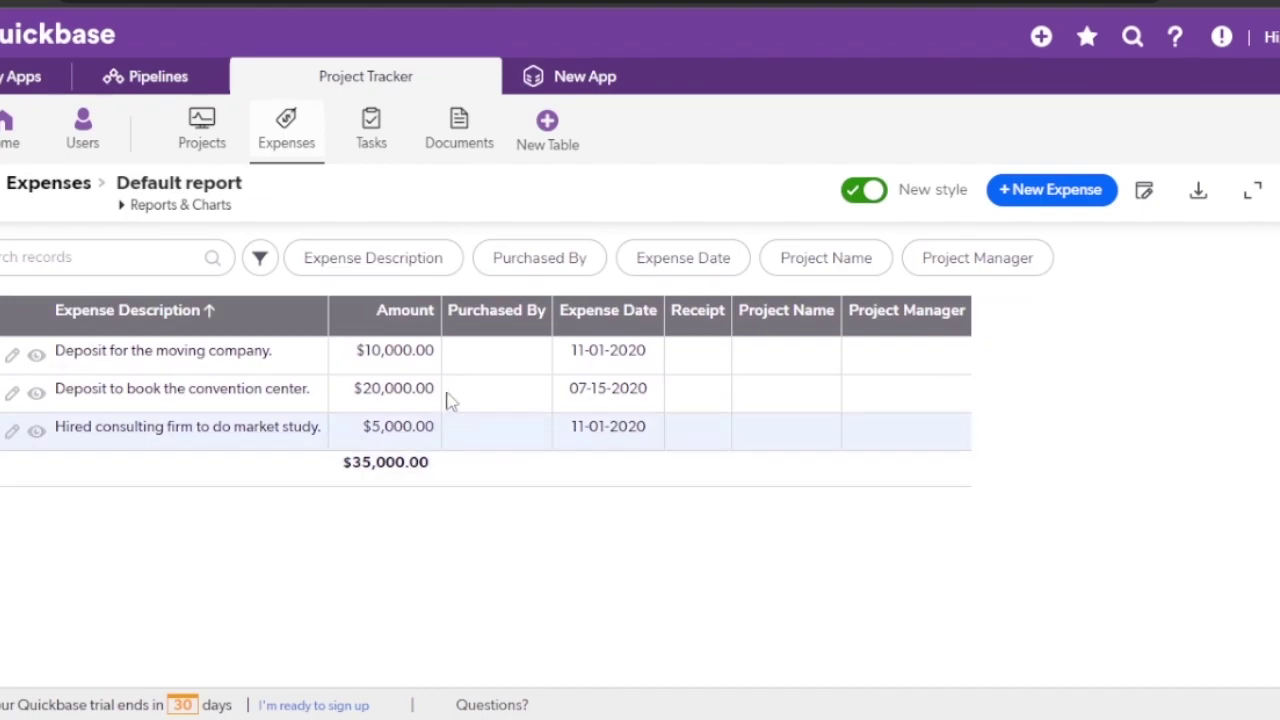
Step: Review the three sample tasks with status, priority and dates, then go to the Documents report
left_click(374, 145)
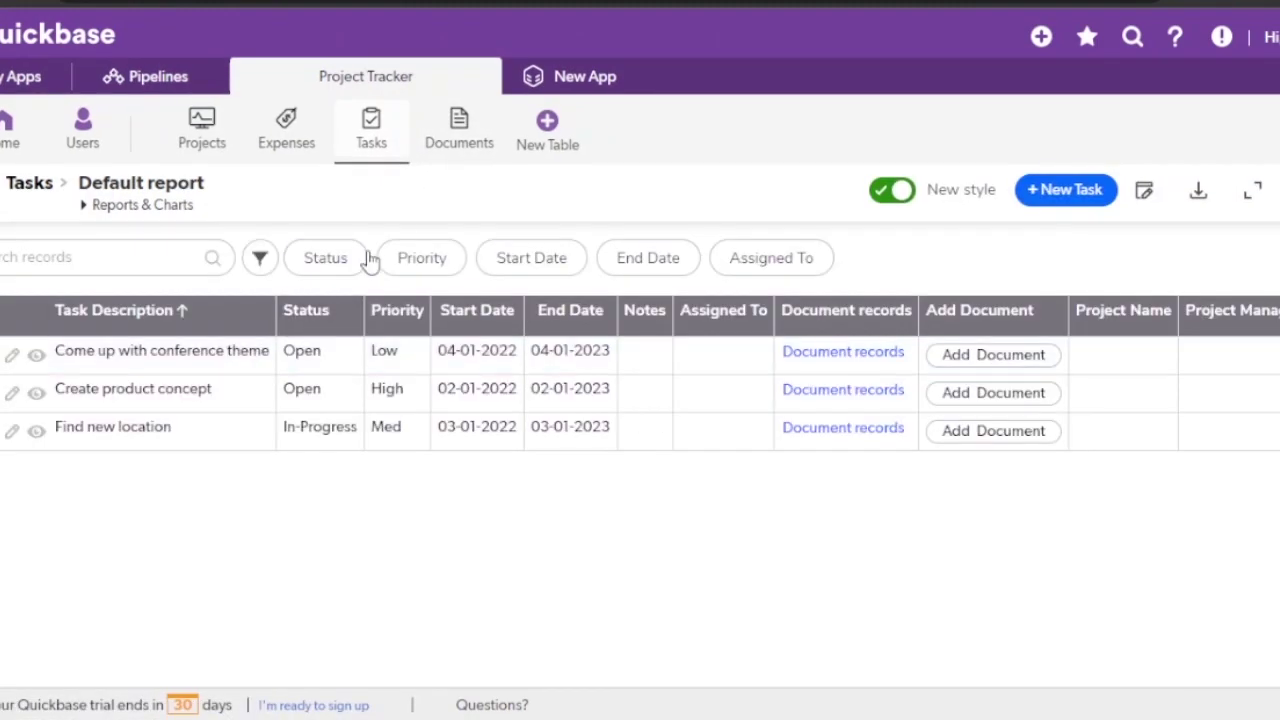
left_click(459, 140)
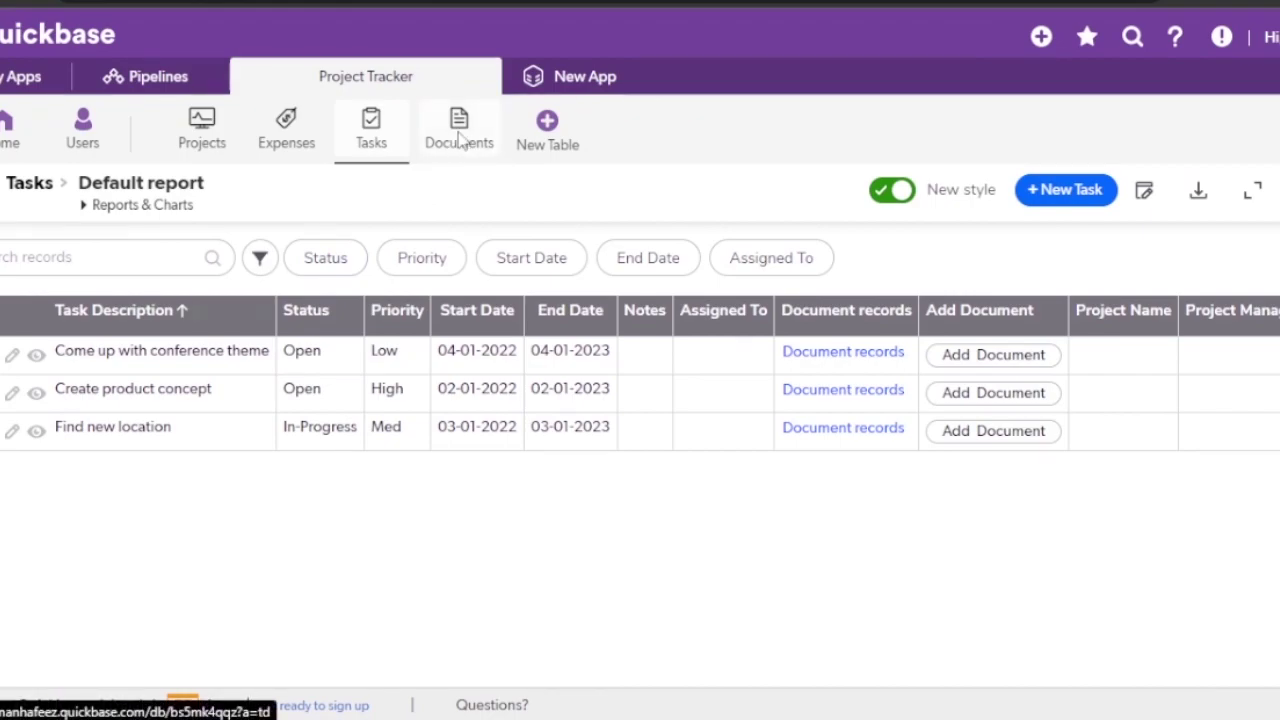